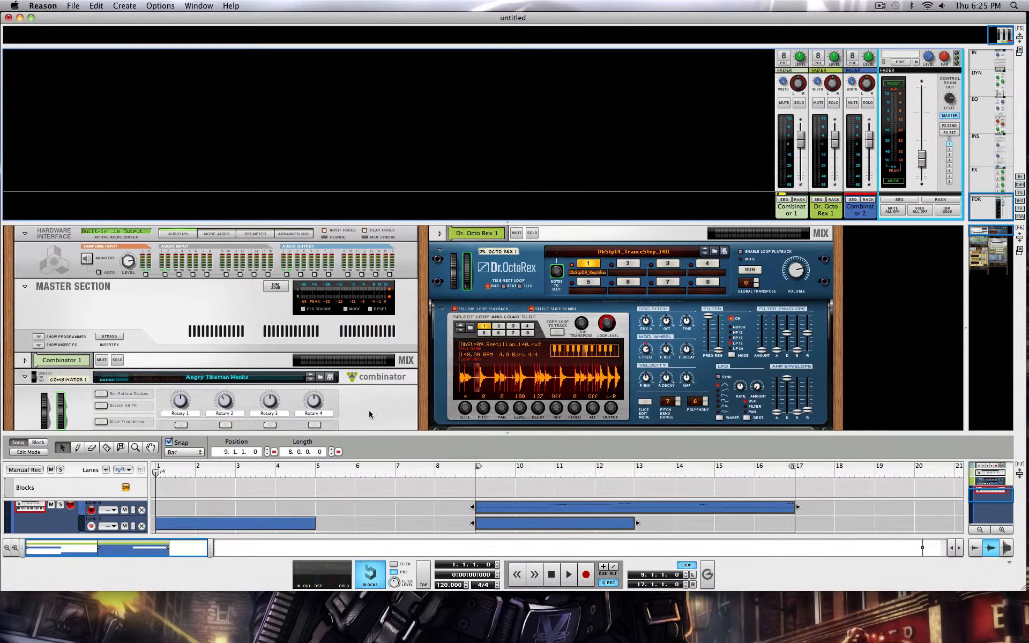
# Step: Examine the devices in both rack columns, from the Combinators and Dr. OctoRex through the effects chains
pyautogui.scroll(-15, 306, 403)
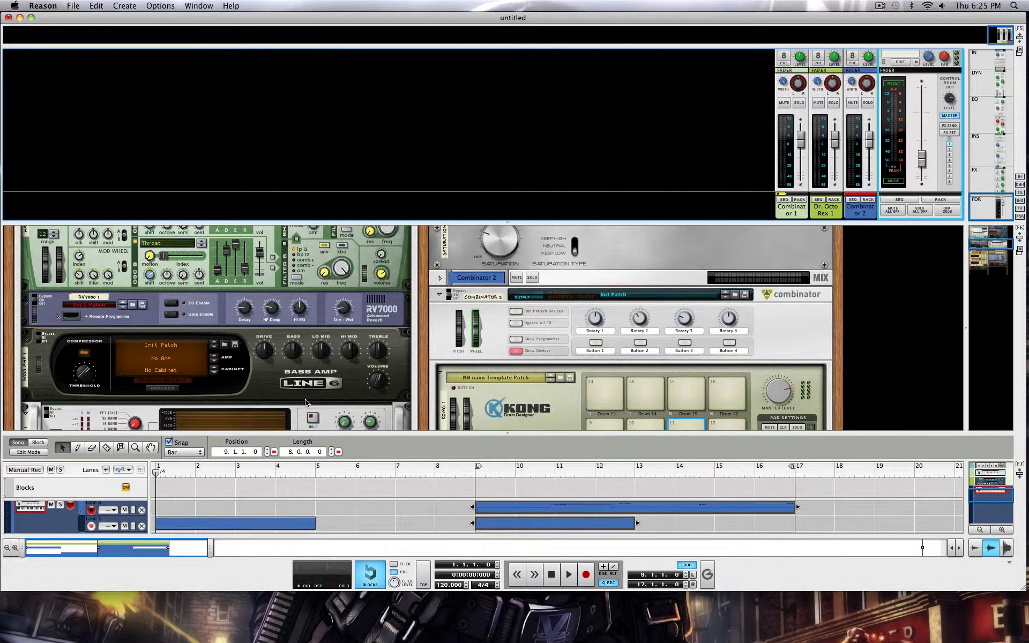
pyautogui.scroll(-8, 261, 365)
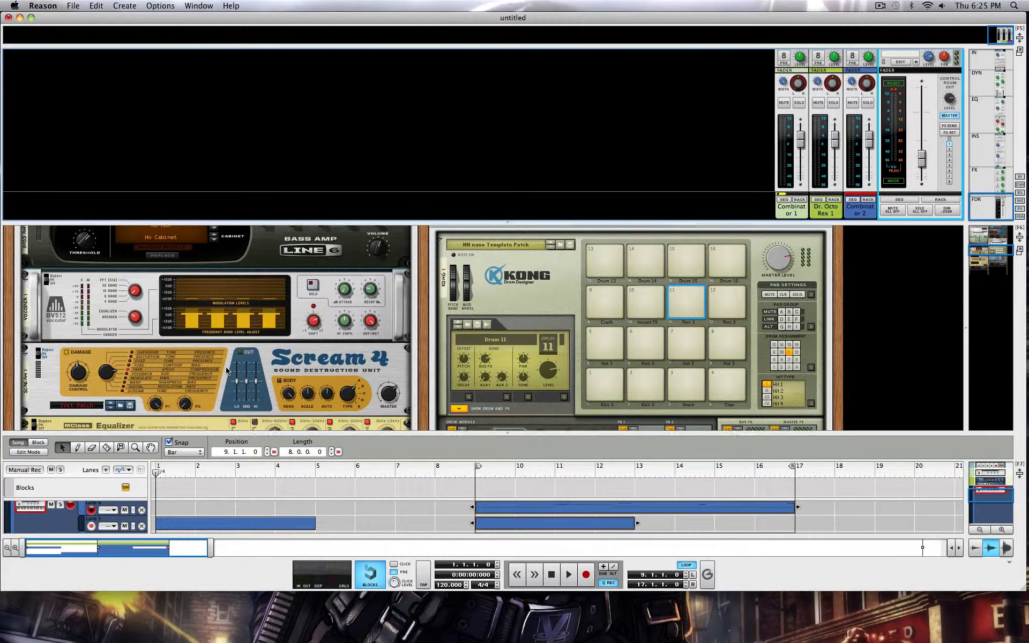
pyautogui.scroll(-6, 226, 370)
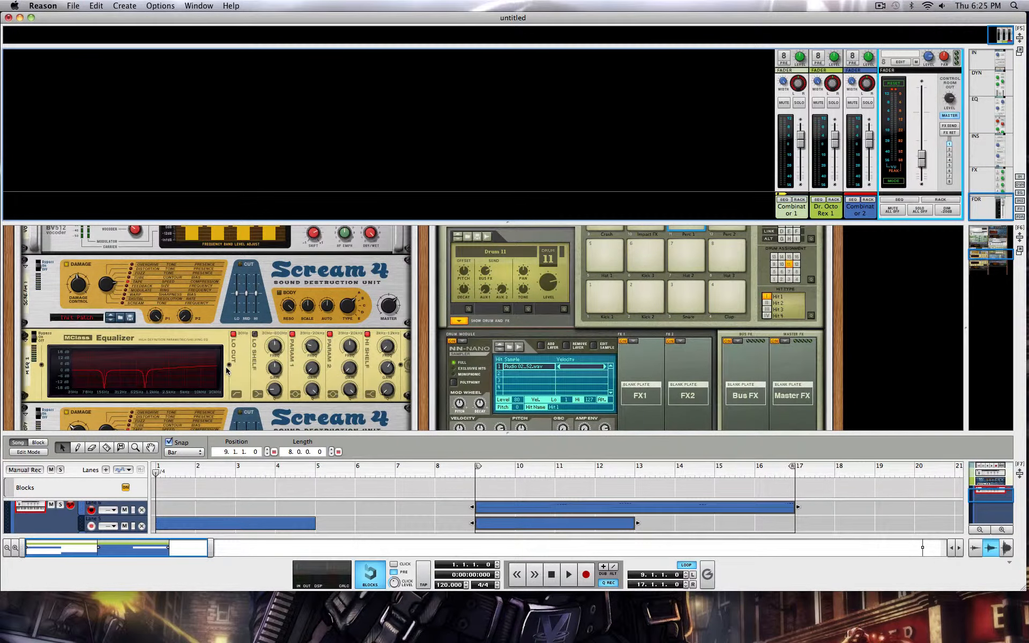
pyautogui.scroll(2, 226, 368)
pyautogui.scroll(-4, 227, 369)
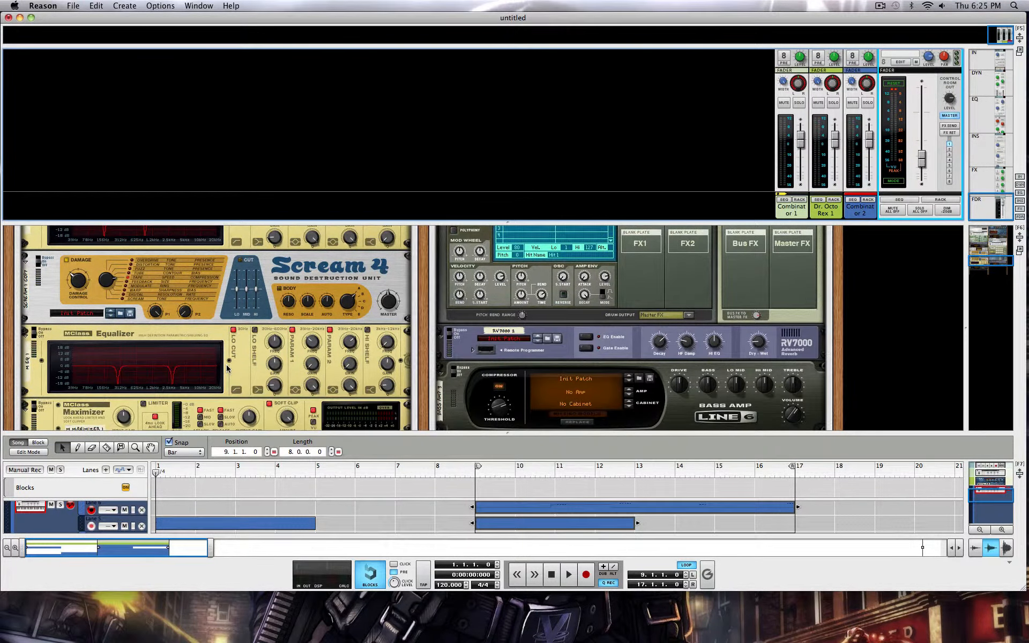
pyautogui.scroll(-4, 228, 369)
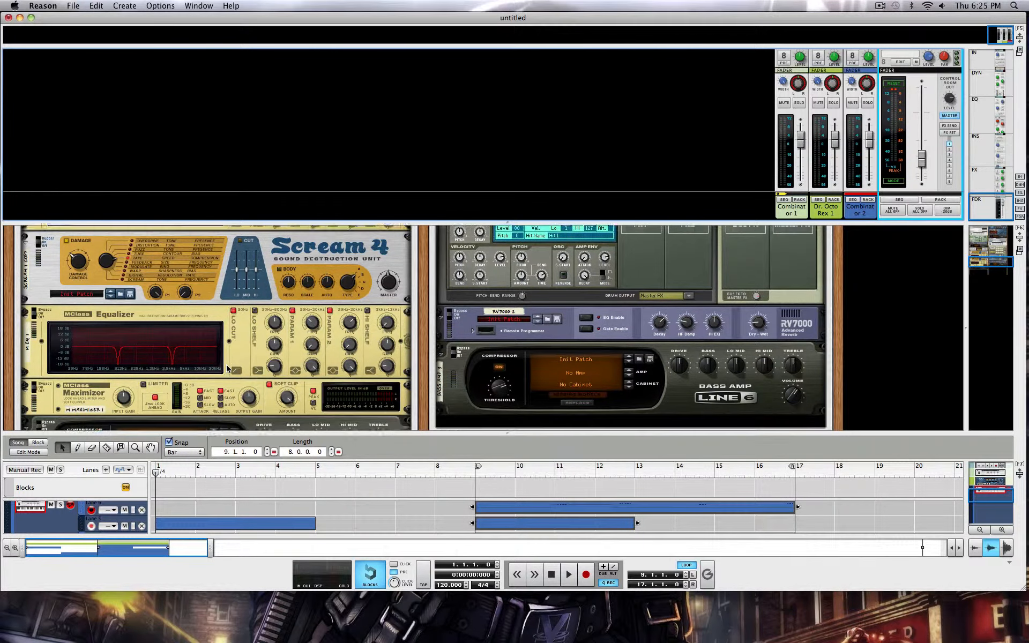
pyautogui.scroll(-2, 227, 369)
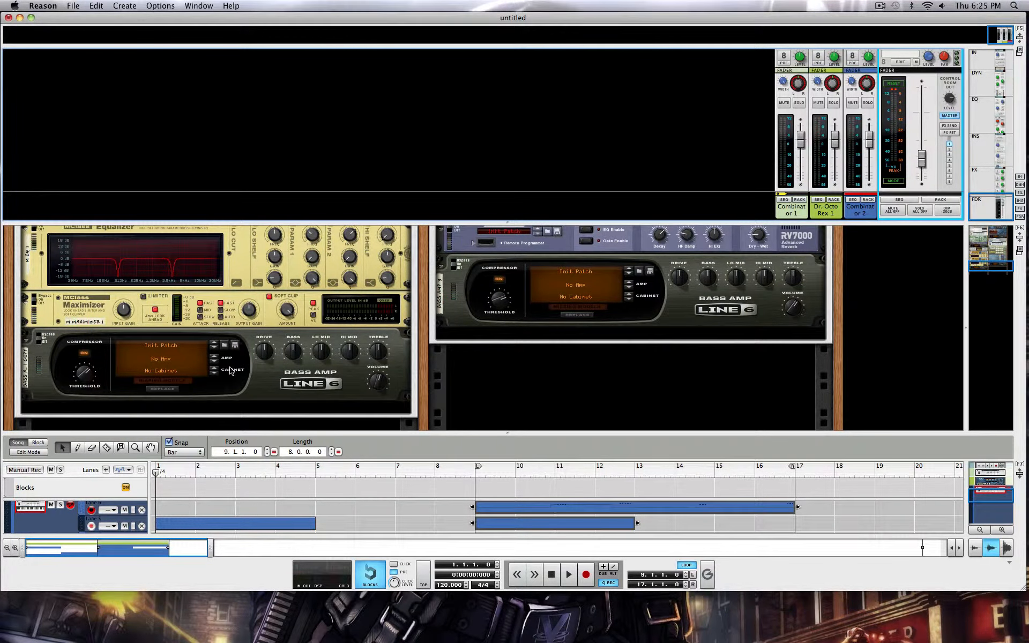
pyautogui.scroll(4, 230, 370)
pyautogui.scroll(2, 232, 371)
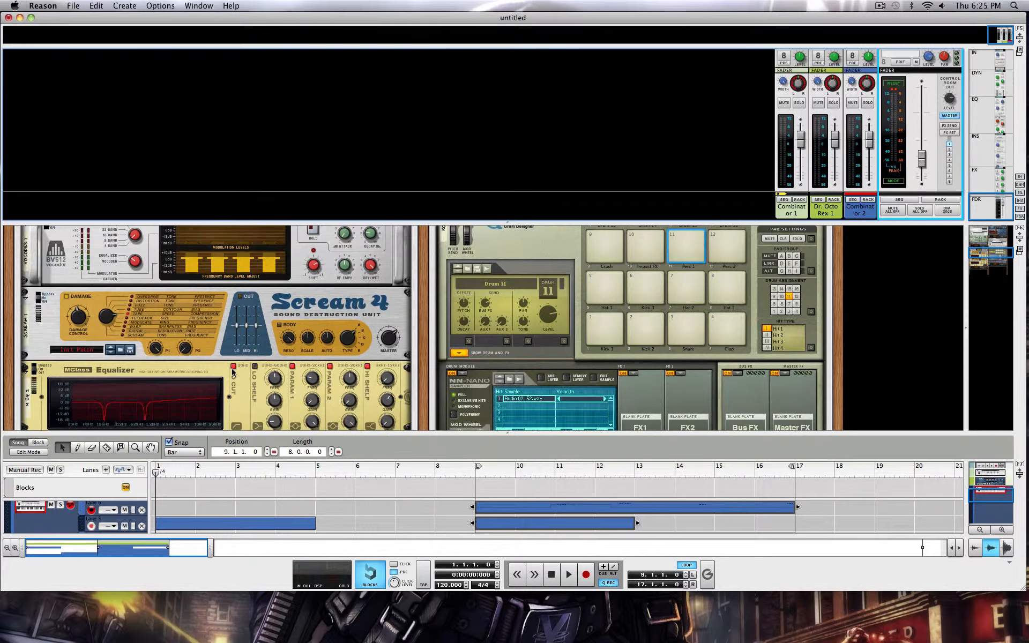
pyautogui.scroll(10, 233, 371)
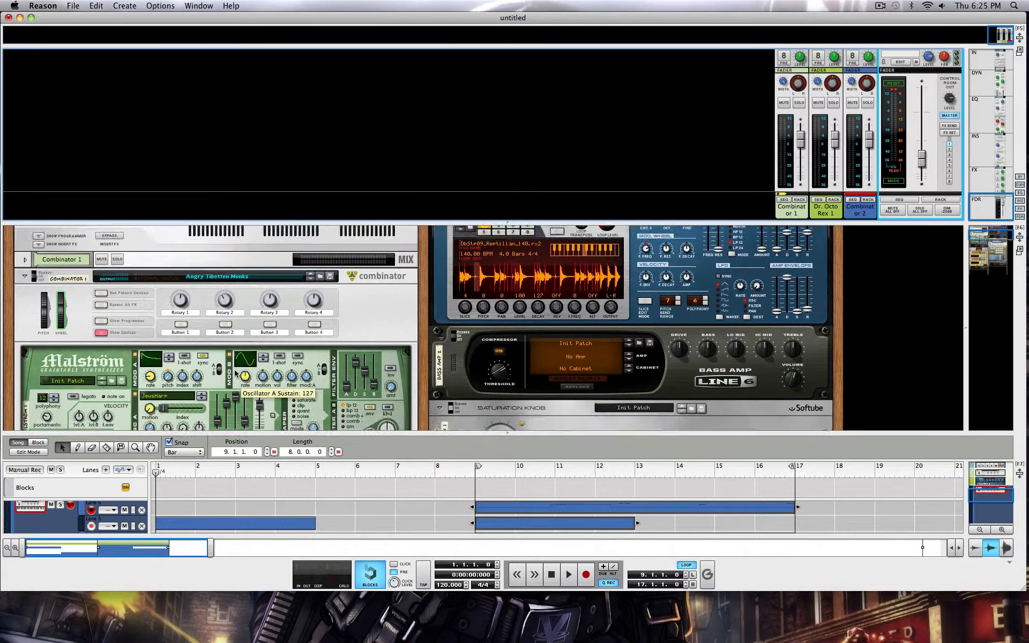
pyautogui.scroll(4, 234, 374)
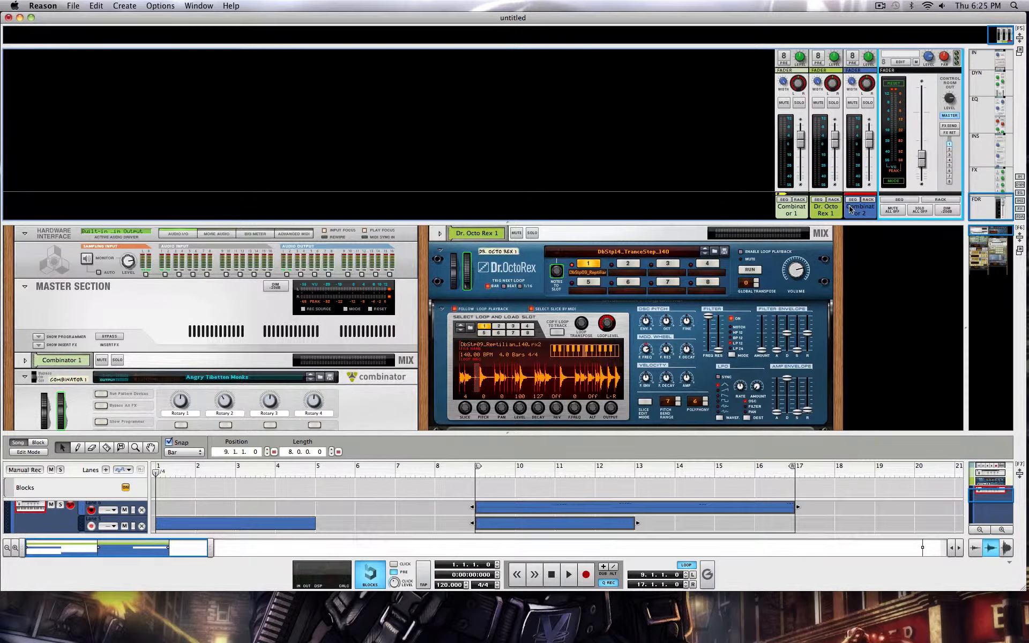
# Step: Play the song and raise the master fader to about -1.27 dB, turning up the system volume
pyautogui.press('space')
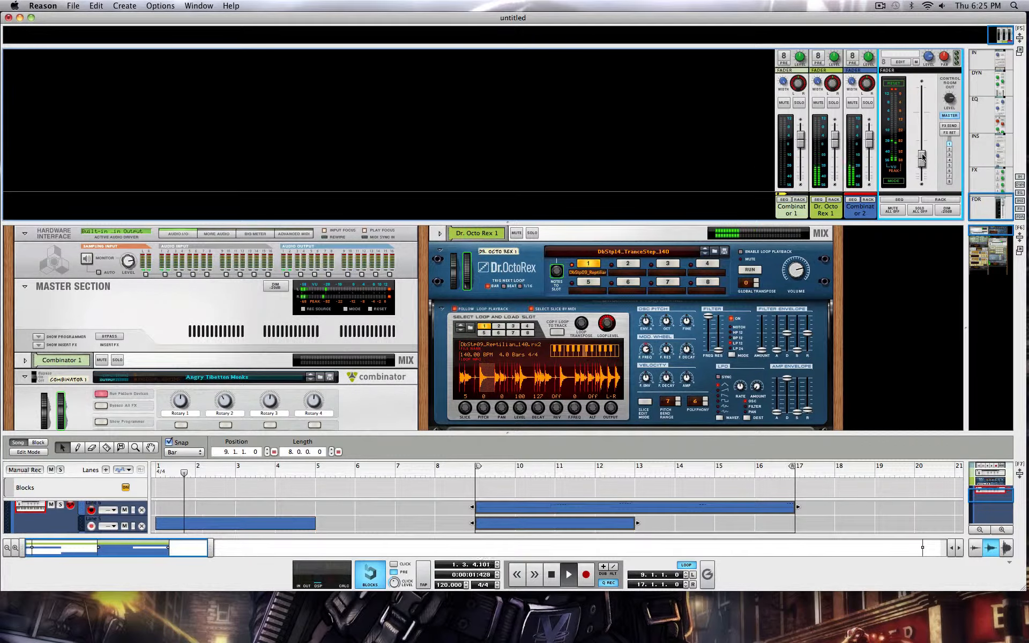
pyautogui.moveTo(922, 158); pyautogui.dragTo(924, 110)
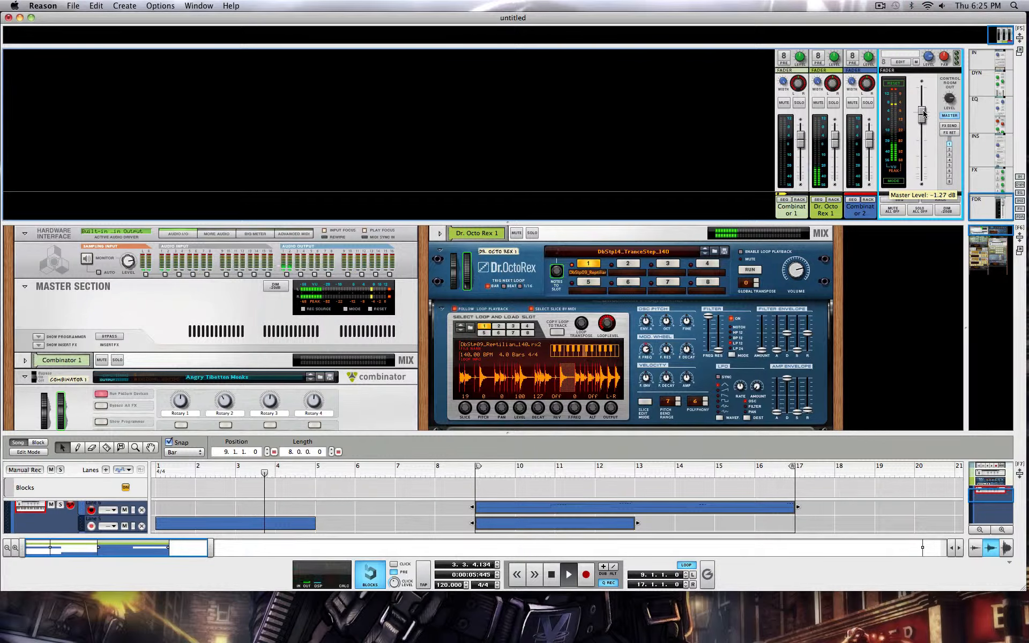
pyautogui.press('XF86AudioRaiseVolume')
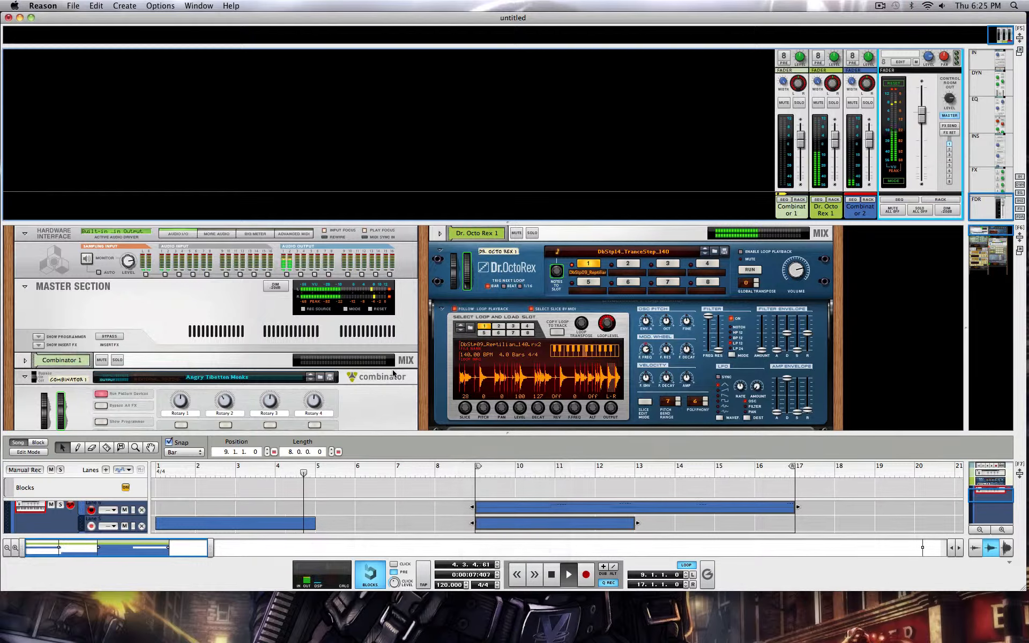
# Step: Hide the sequencer and the main mixer to give the rack the full window
pyautogui.scroll(-1, 271, 347)
pyautogui.scroll(-5, 270, 347)
pyautogui.press('F7')
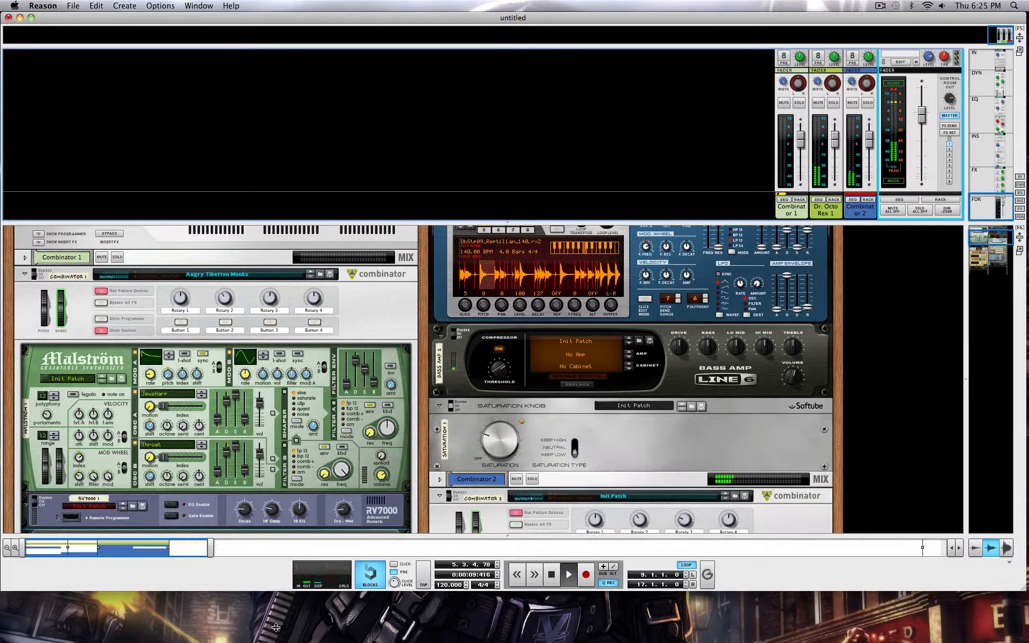
pyautogui.press('F5')
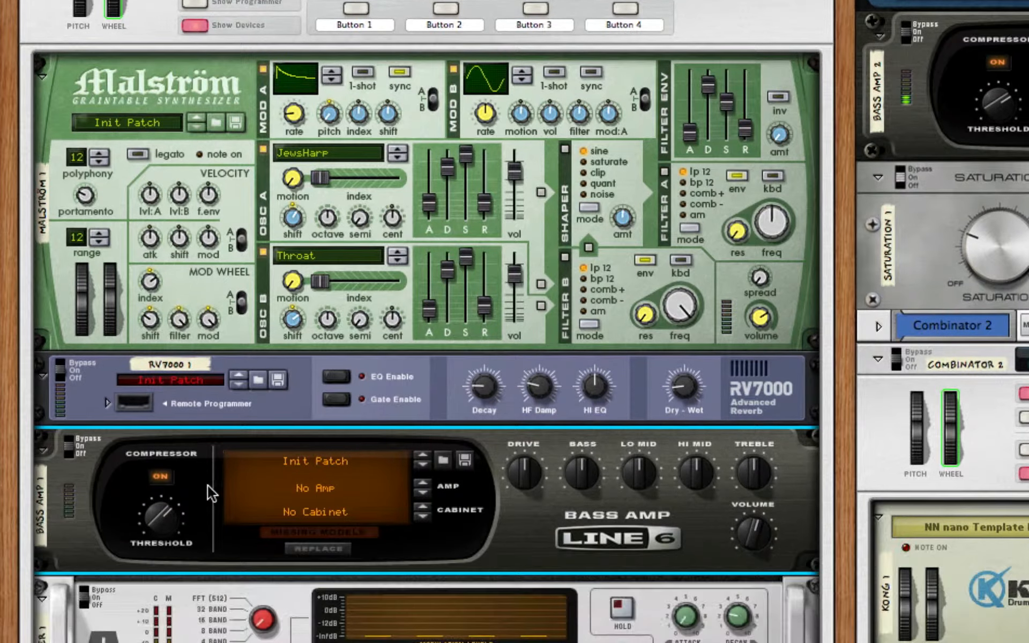
pyautogui.scroll(-6, 198, 487)
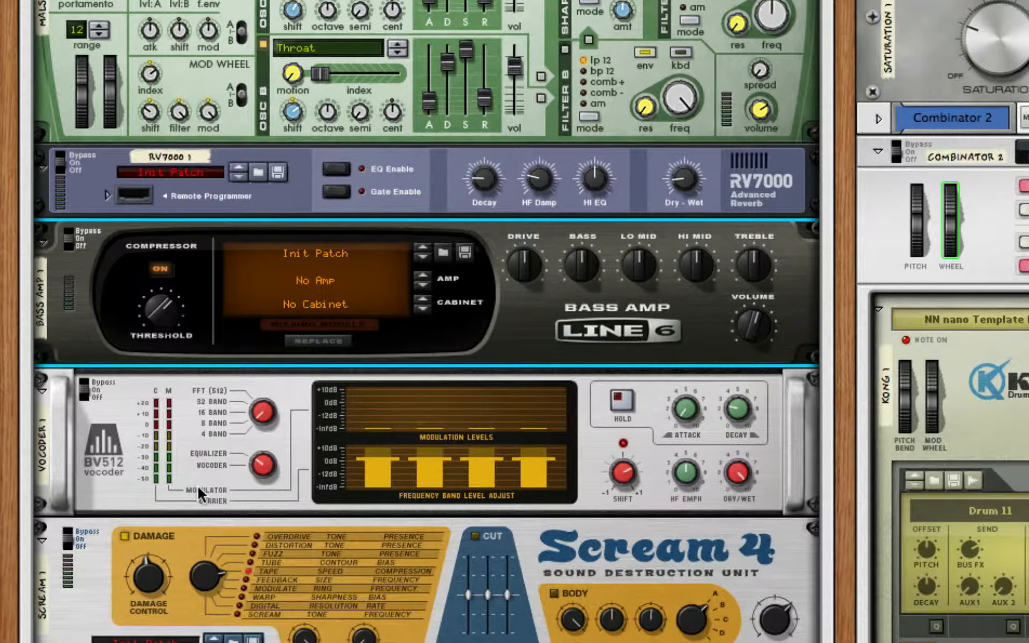
pyautogui.scroll(-5, 198, 487)
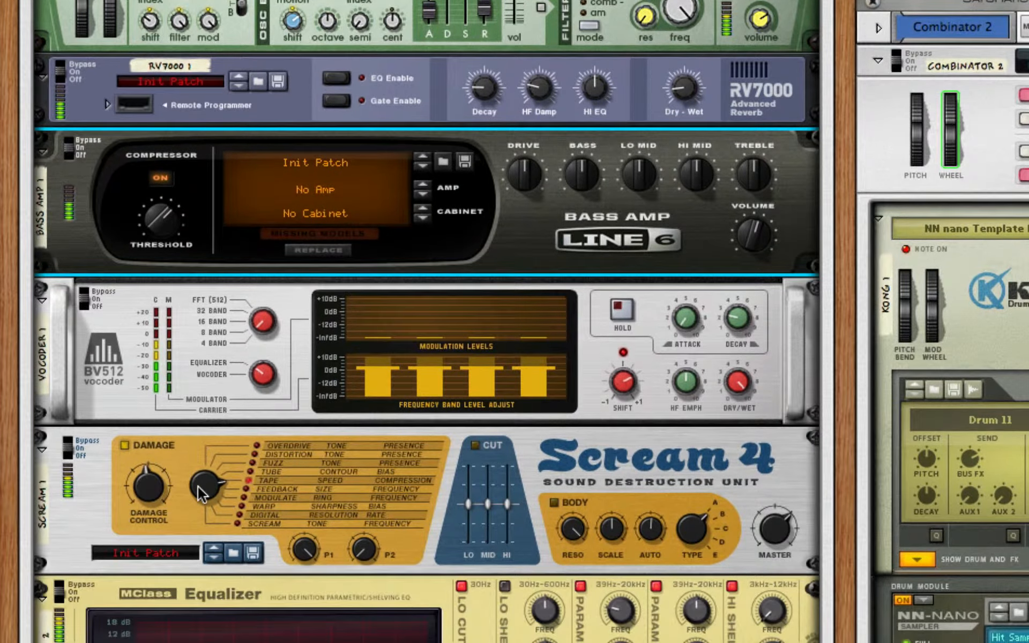
pyautogui.scroll(-10, 198, 486)
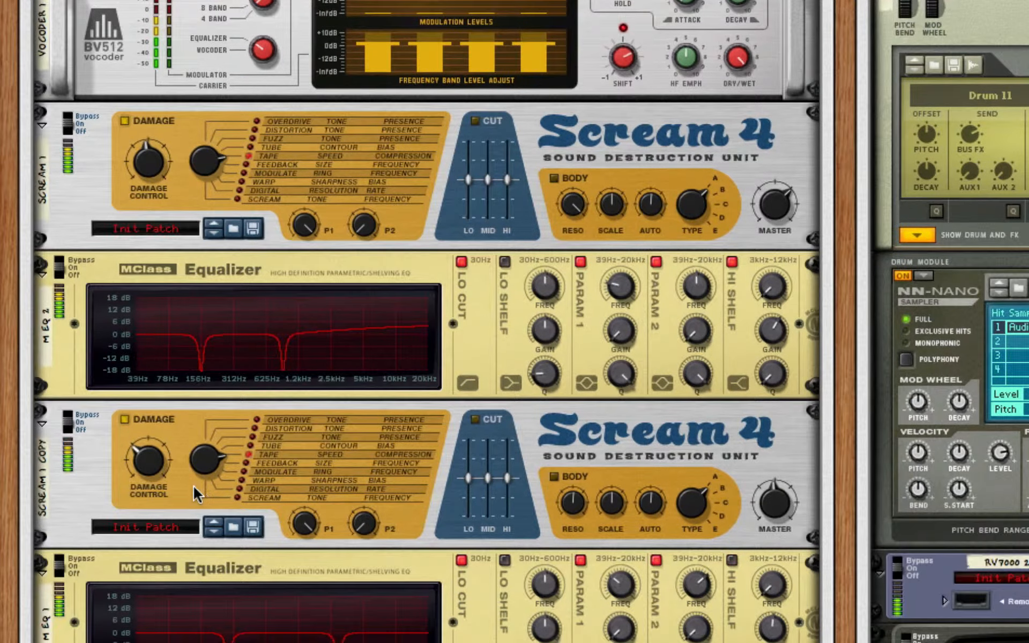
pyautogui.scroll(-6, 194, 487)
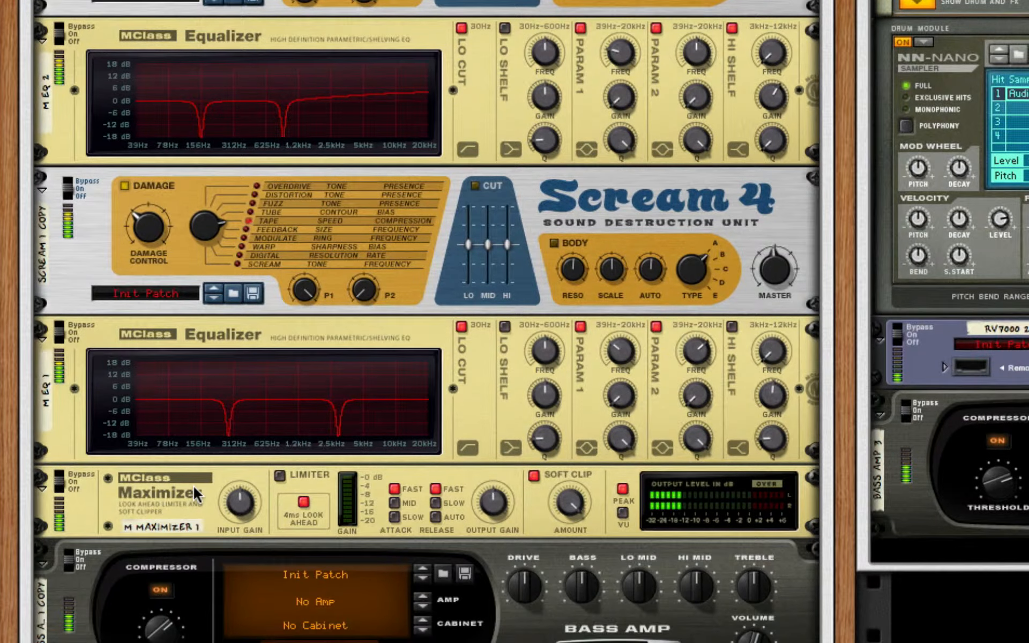
pyautogui.scroll(20, 172, 497)
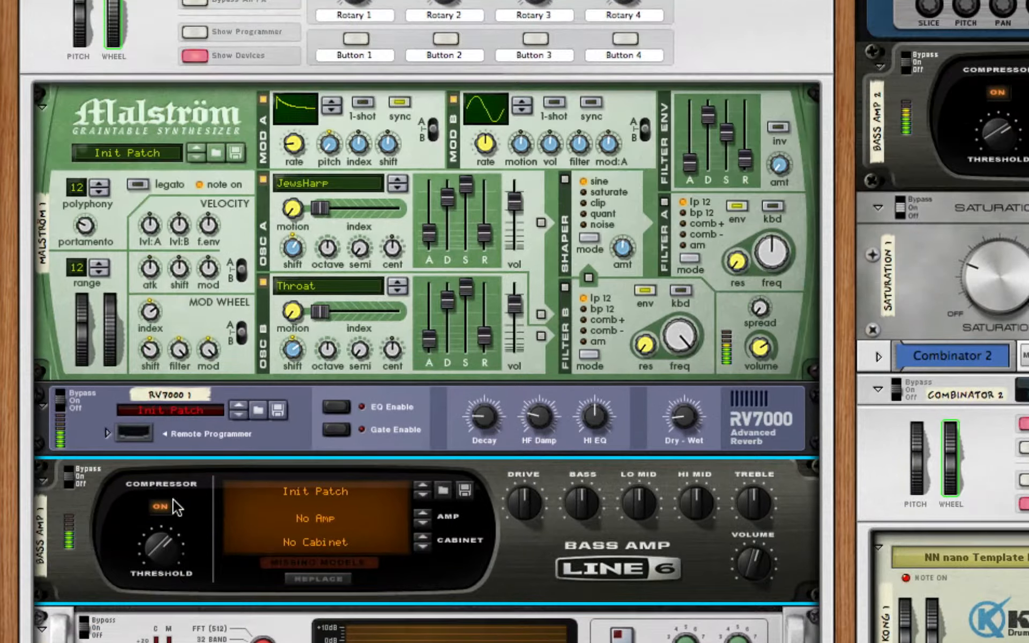
pyautogui.scroll(4, 172, 499)
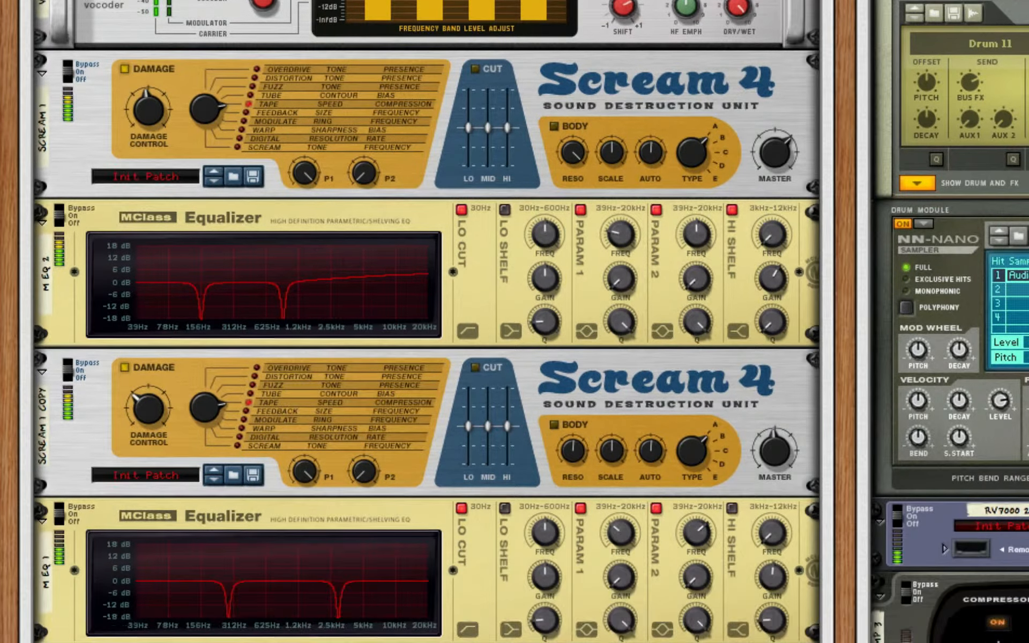
pyautogui.scroll(5, 514, 322)
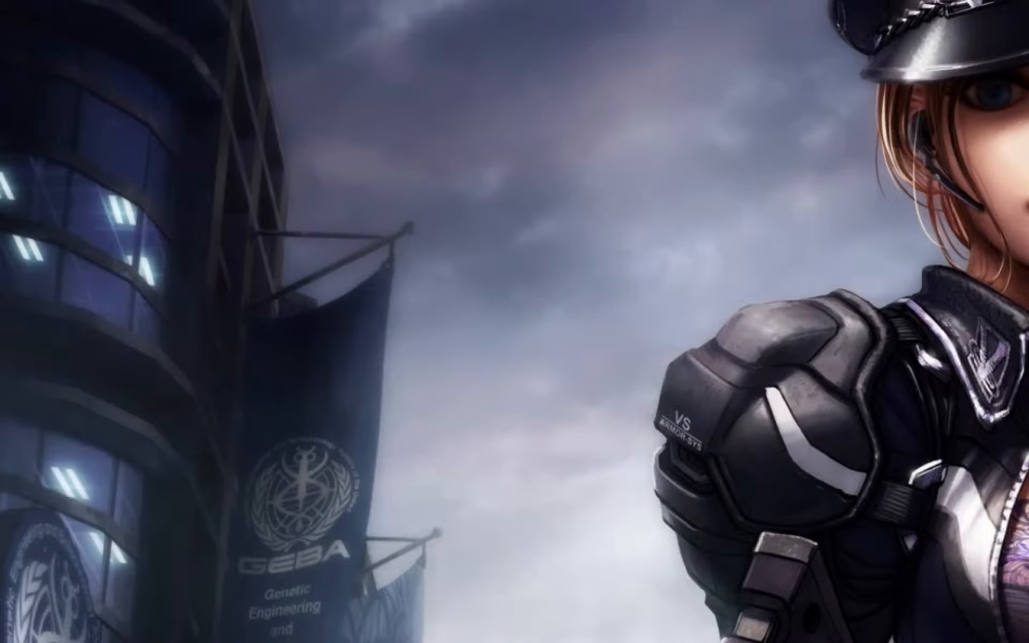
# Step: Start a new empty song and create a Combinator below the Master Section
pyautogui.click(140, 1)
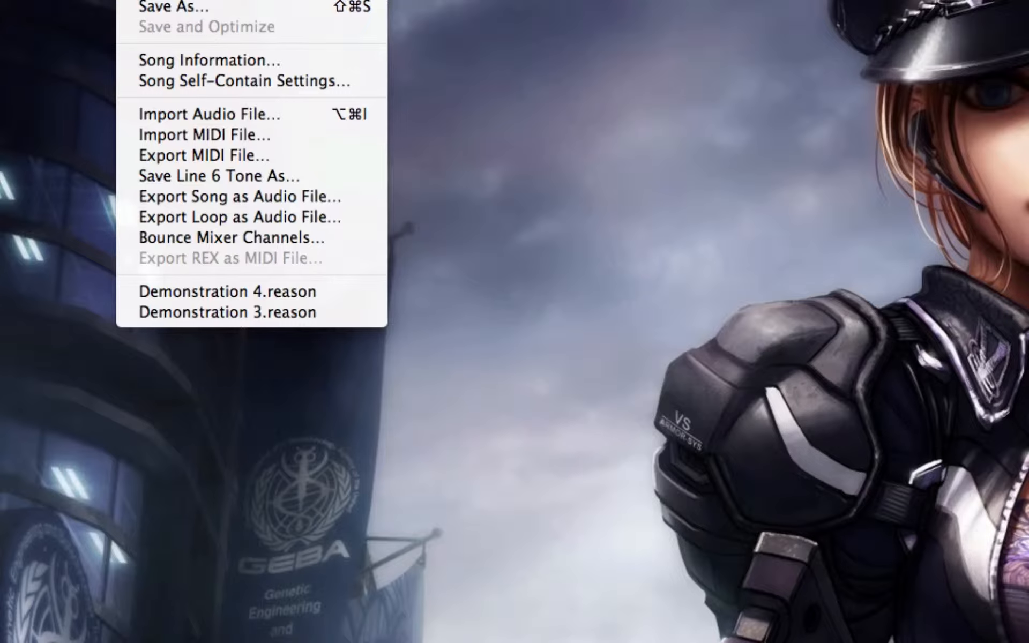
pyautogui.press('Escape')
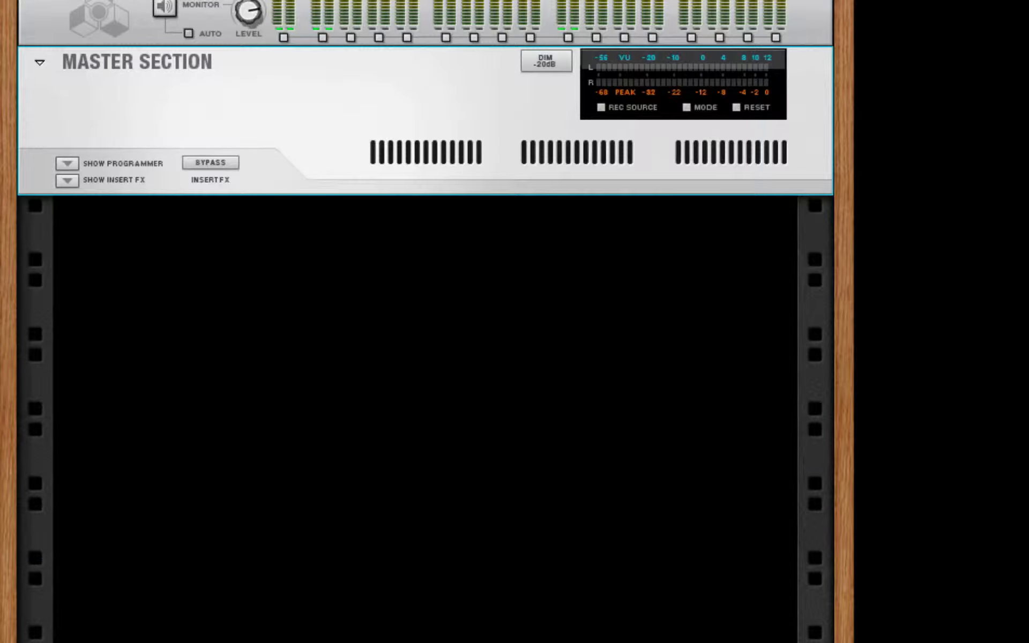
pyautogui.rightClick(409, 268)
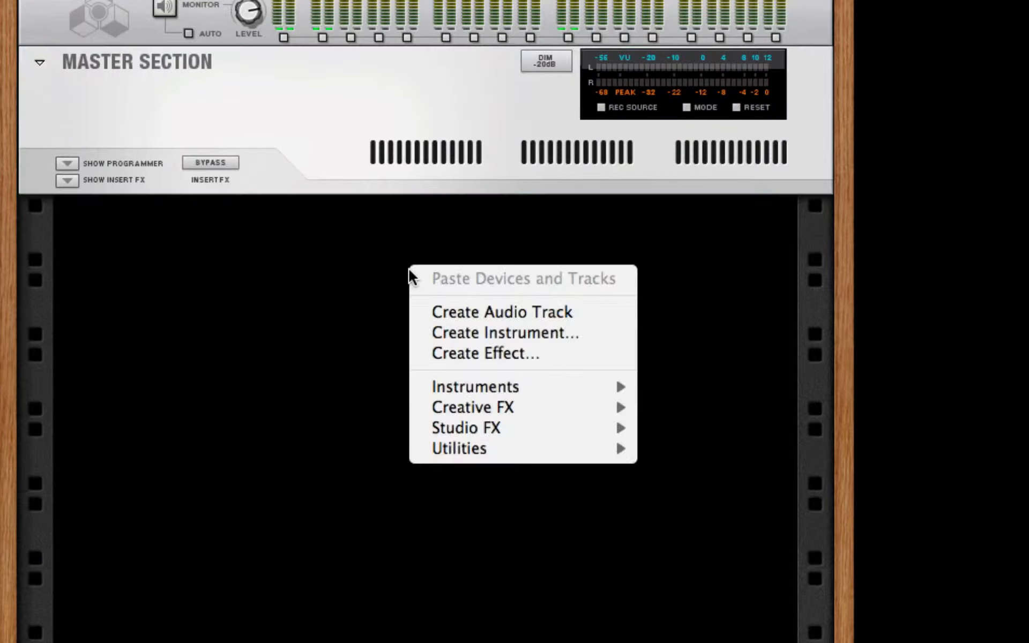
pyautogui.moveTo(536, 458)
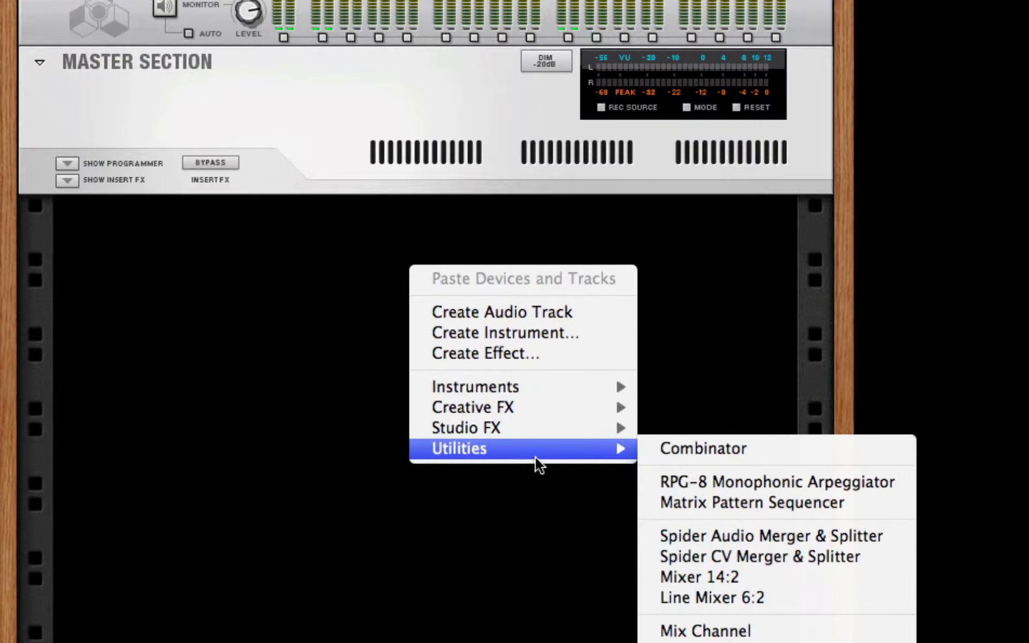
pyautogui.click(695, 450)
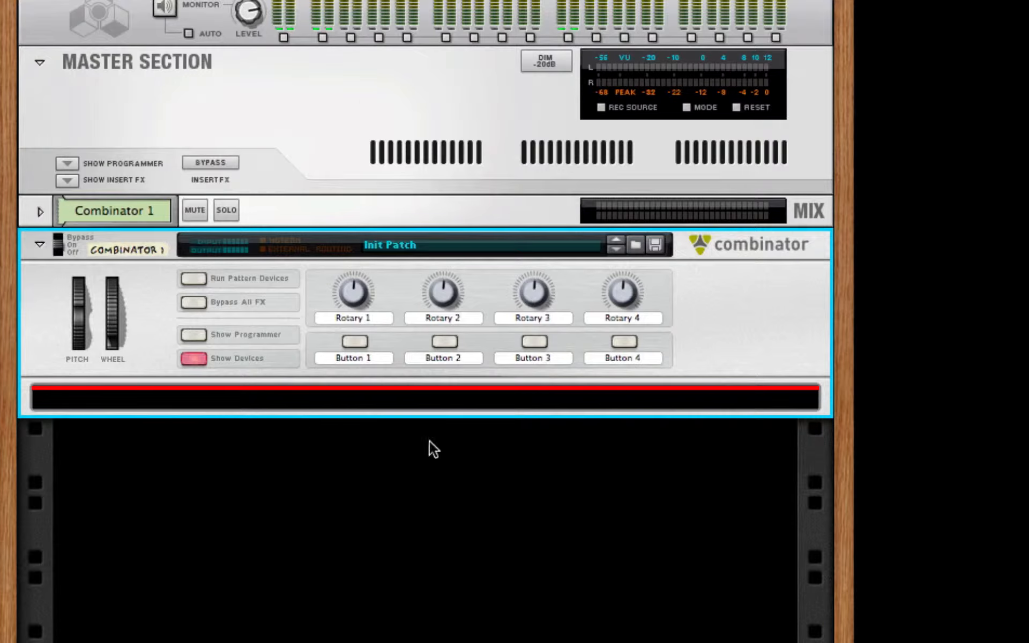
# Step: Add a Malström synthesizer inside the Combinator
pyautogui.rightClick(369, 395)
pyautogui.moveTo(604, 605)
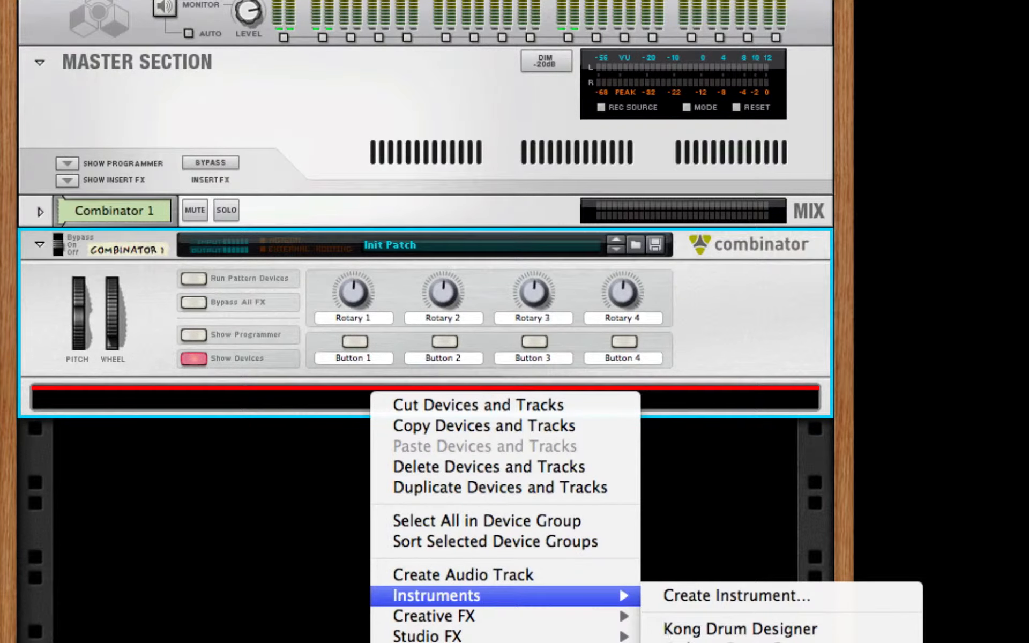
pyautogui.click(692, 641)
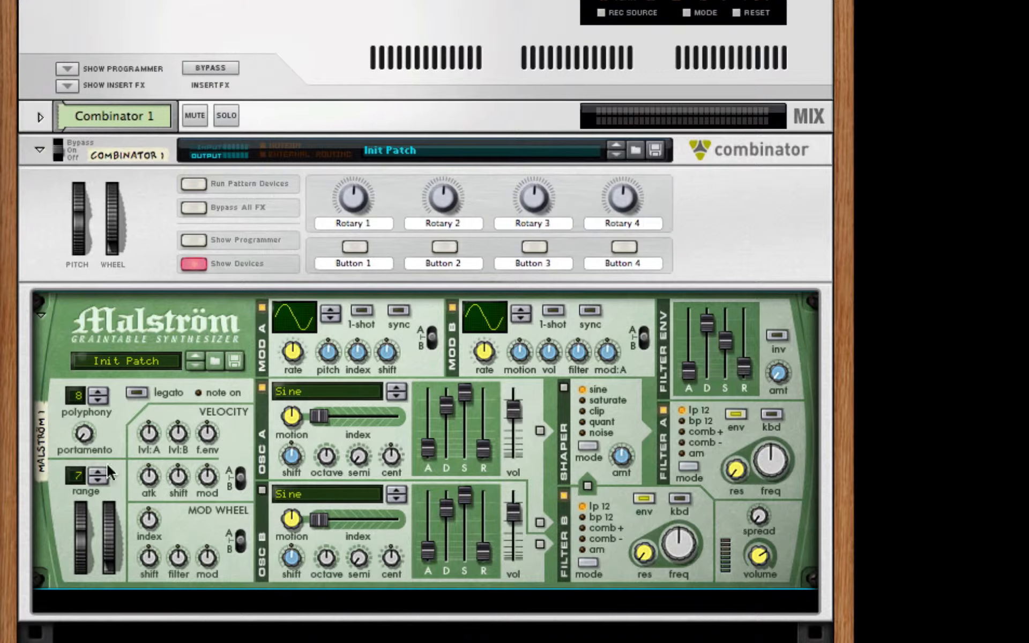
# Step: Set the Malström's polyphony to 12 and pitch bend range to 11, and adjust its portamento
pyautogui.click(104, 391)
pyautogui.click(104, 391)
pyautogui.click(104, 391)
pyautogui.click(96, 471)
pyautogui.moveTo(88, 437); pyautogui.dragTo(91, 407)
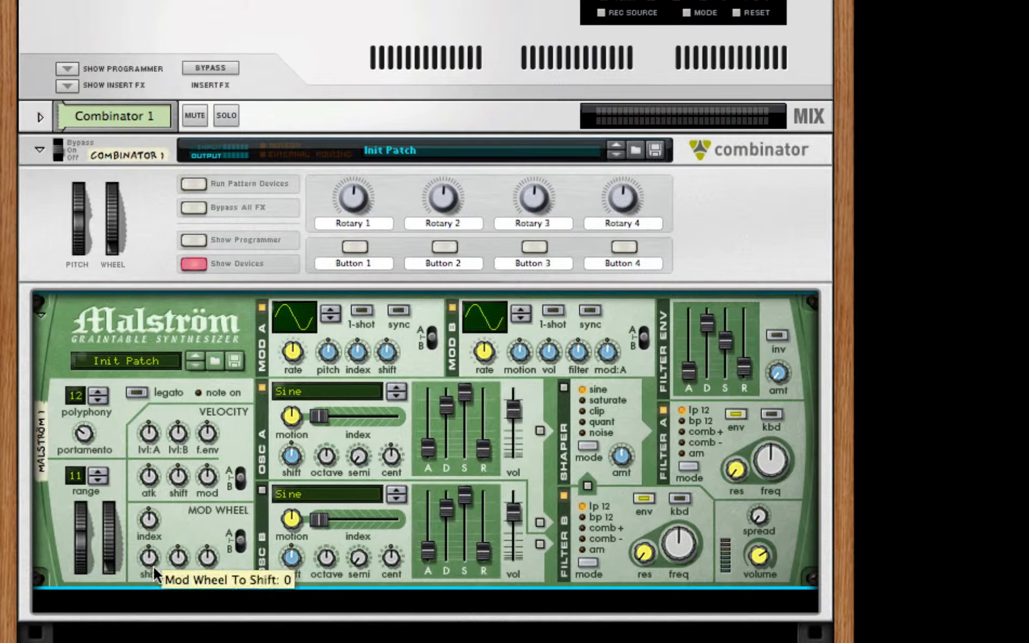
# Step: Adjust the mod wheel's shift, filter, modulator and index amounts, and set the pitch bend range to 12
pyautogui.moveTo(153, 549); pyautogui.dragTo(151, 568)
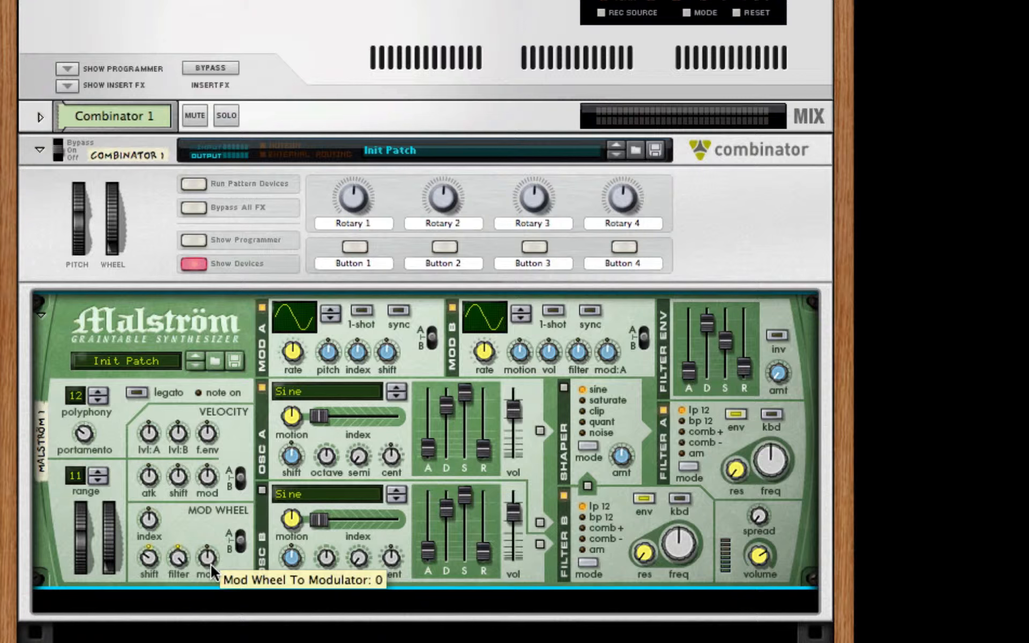
pyautogui.moveTo(210, 563); pyautogui.dragTo(210, 536)
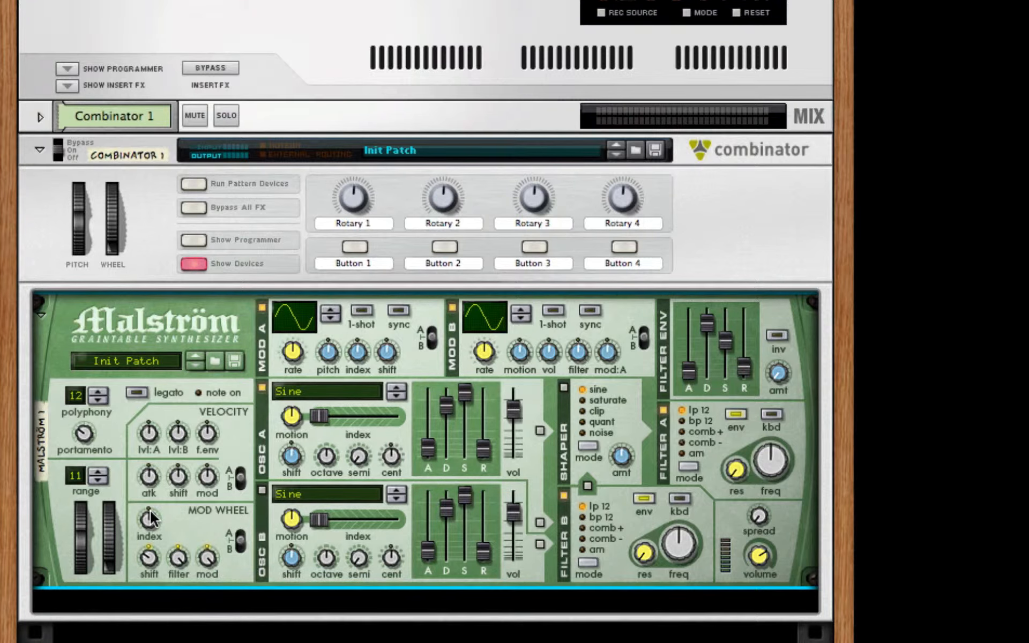
pyautogui.moveTo(150, 512); pyautogui.dragTo(148, 510)
pyautogui.click(97, 471)
# Step: Give Modulator A a decaying curve, turn on its sync, and lower its rate and pitch amount
pyautogui.moveTo(305, 322); pyautogui.dragTo(300, 297)
pyautogui.click(399, 311)
pyautogui.moveTo(298, 343); pyautogui.dragTo(291, 379)
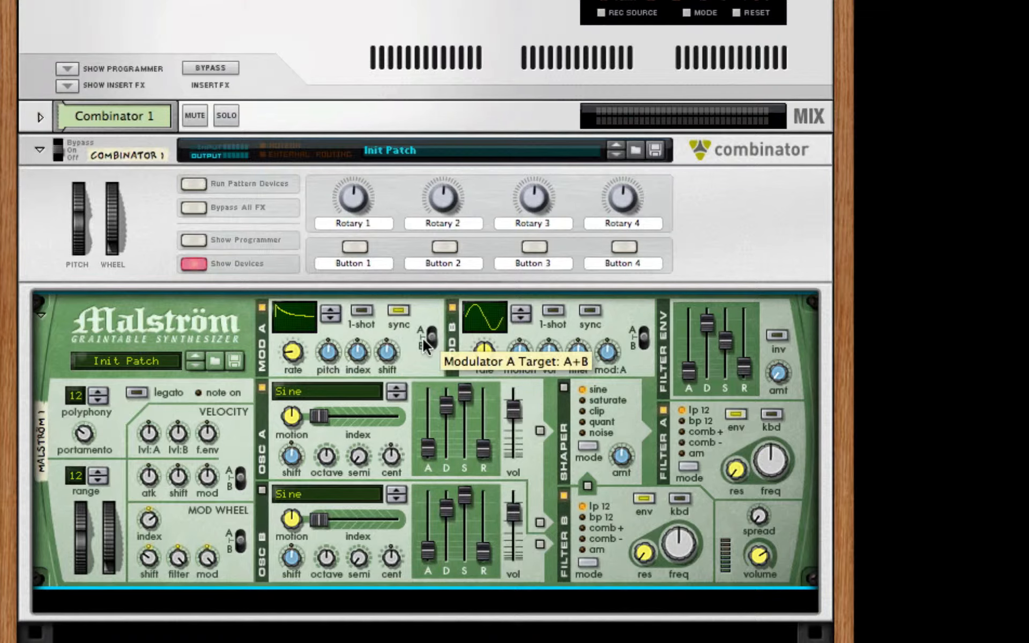
pyautogui.moveTo(339, 371); pyautogui.dragTo(341, 523)
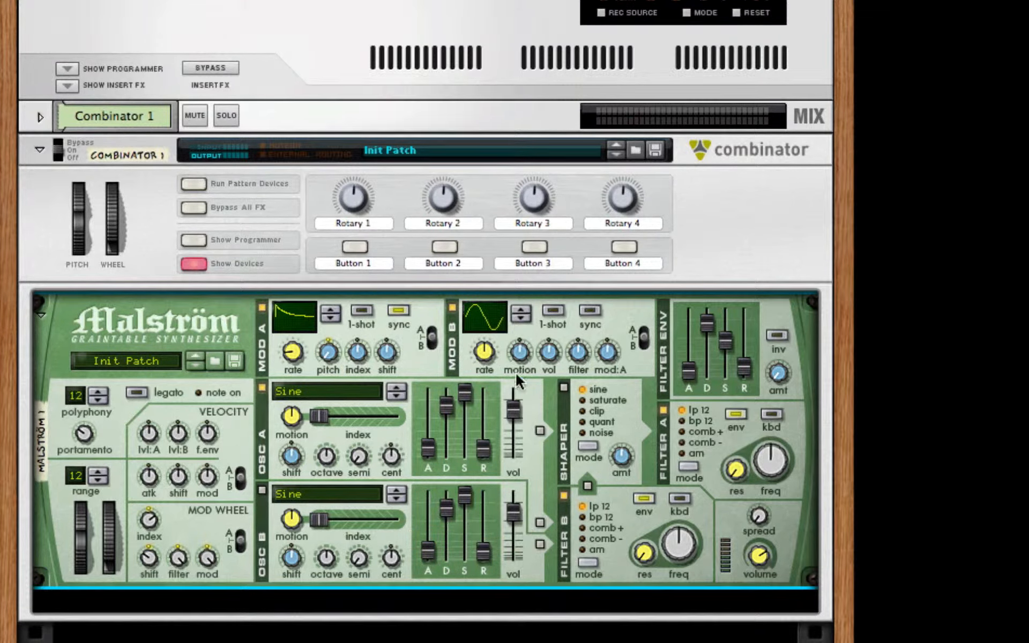
# Step: Set Oscillator A's graintable to Voice: JewsHarp
pyautogui.click(346, 390)
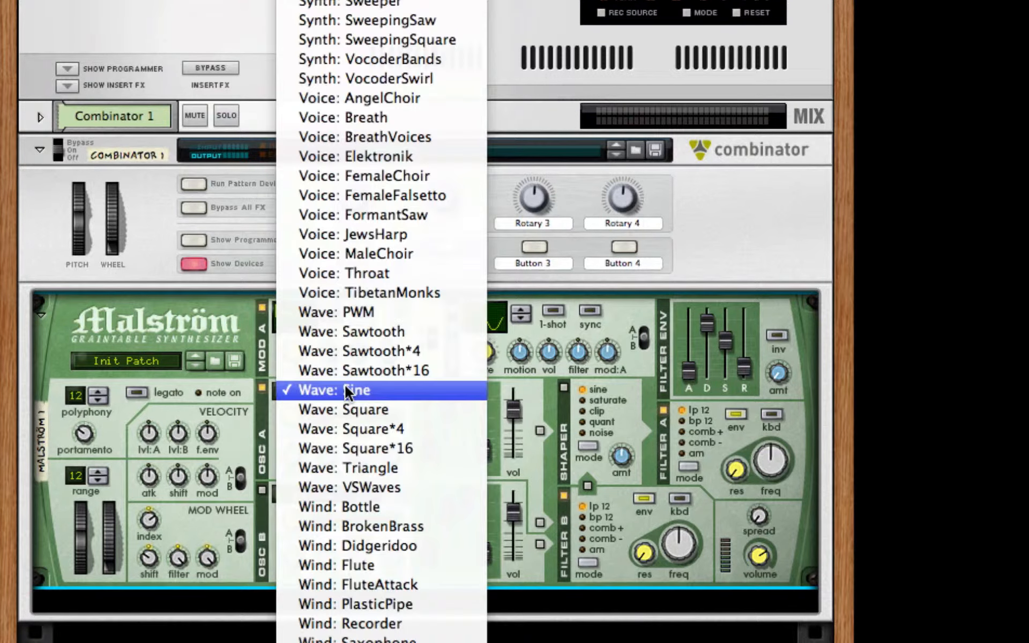
pyautogui.click(343, 234)
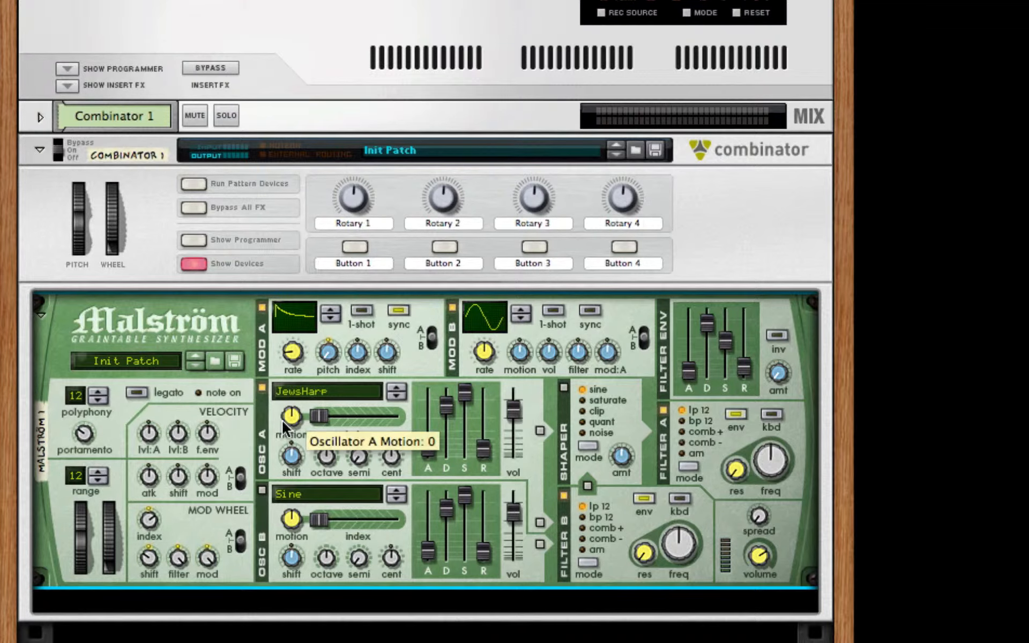
# Step: Turn Oscillator A's motion down to minimum and raise its shift and attack slightly
pyautogui.moveTo(282, 420); pyautogui.dragTo(303, 536)
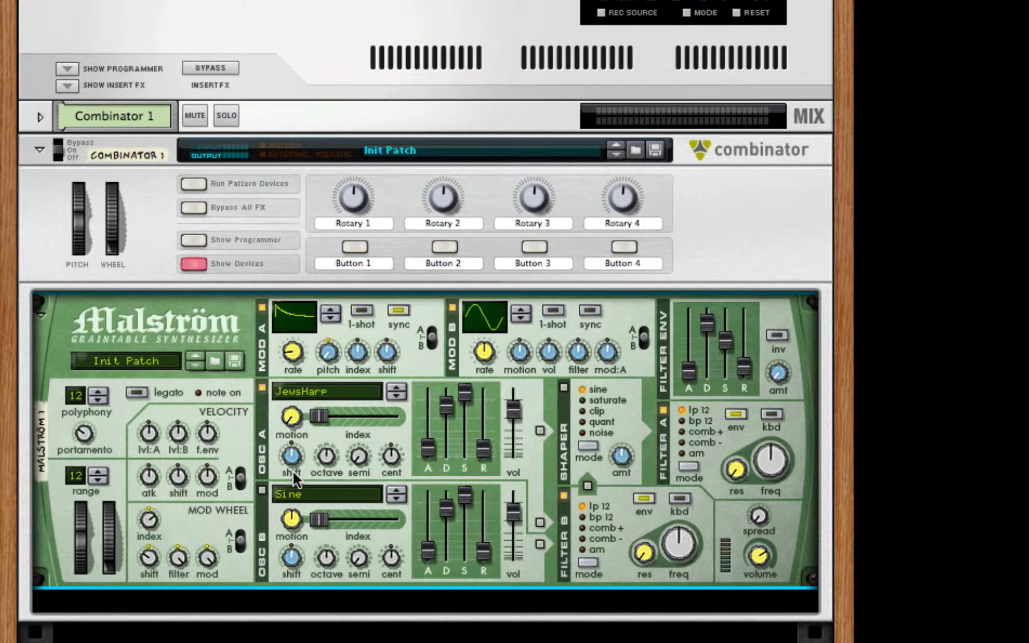
pyautogui.moveTo(294, 464); pyautogui.dragTo(303, 454)
pyautogui.moveTo(430, 448); pyautogui.dragTo(486, 445)
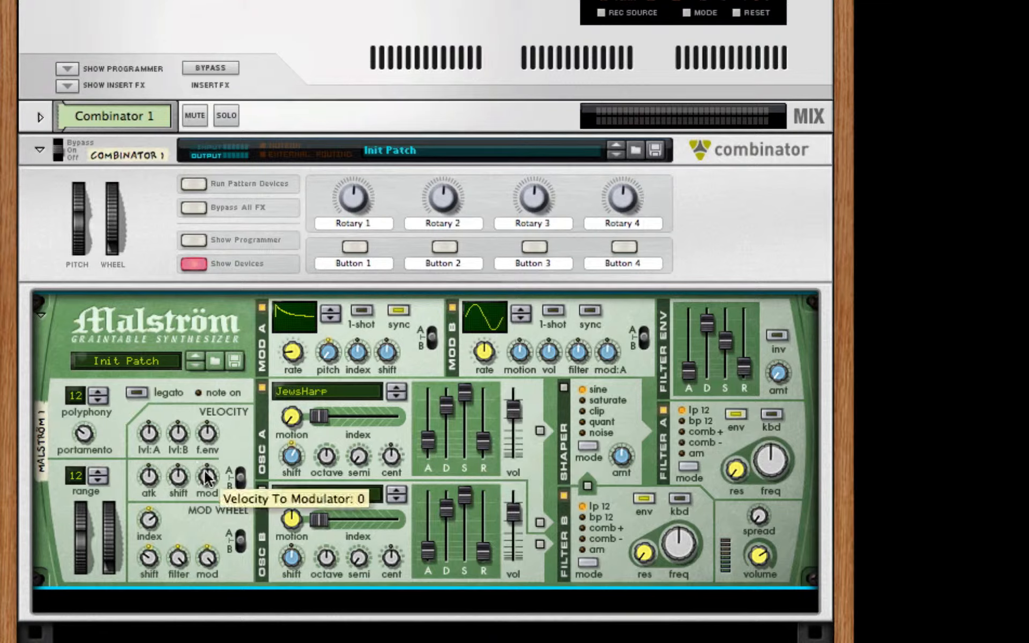
# Step: Turn on Oscillator B with the Voice: Throat graintable and raise its shift and attack slightly
pyautogui.click(261, 491)
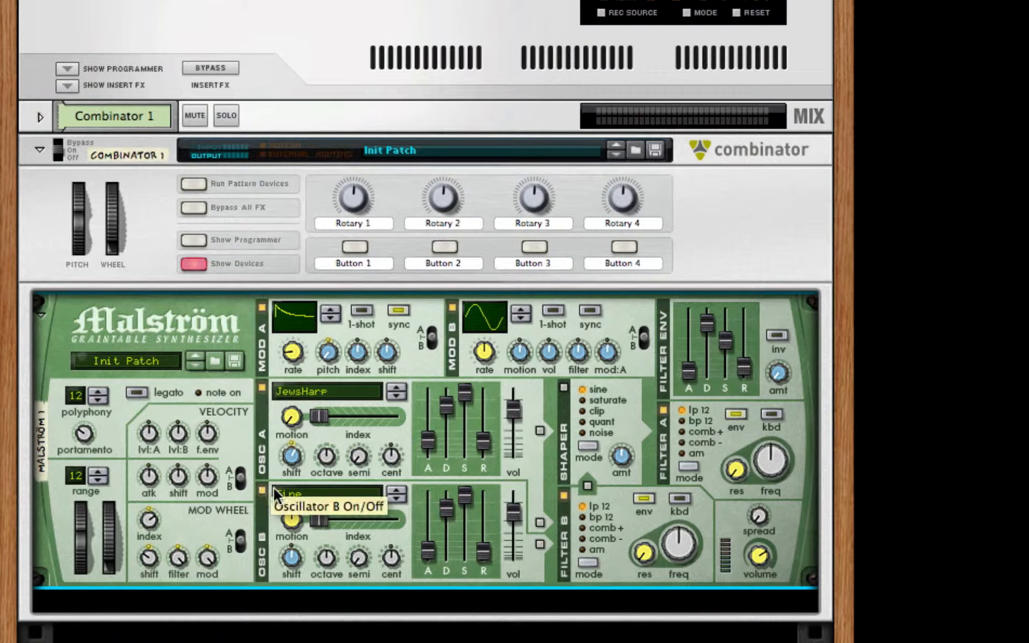
pyautogui.click(297, 490)
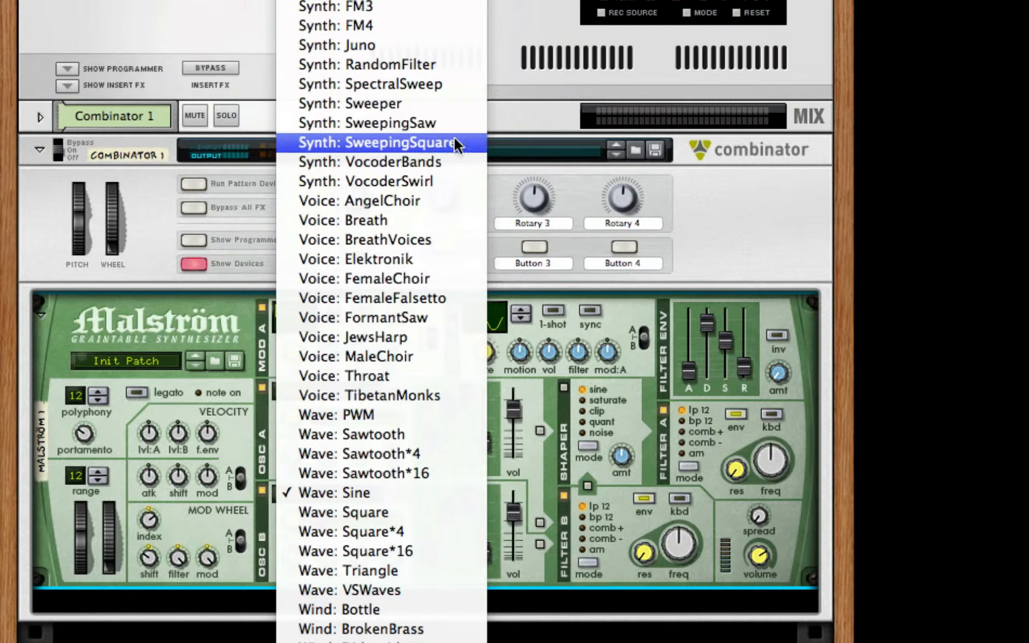
pyautogui.click(427, 378)
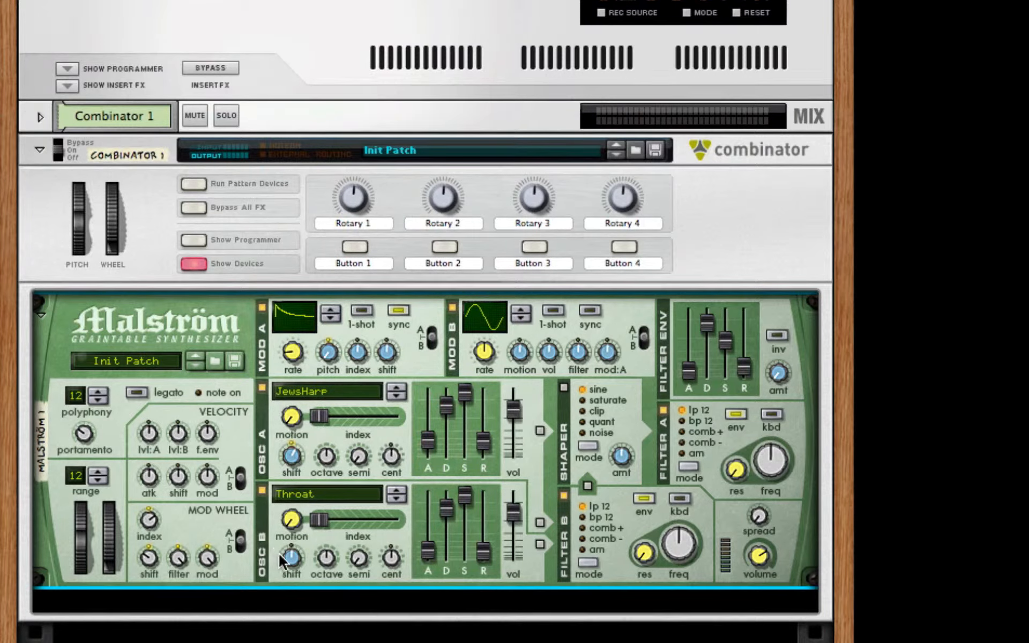
pyautogui.moveTo(289, 551); pyautogui.dragTo(288, 545)
pyautogui.moveTo(429, 554); pyautogui.dragTo(483, 551)
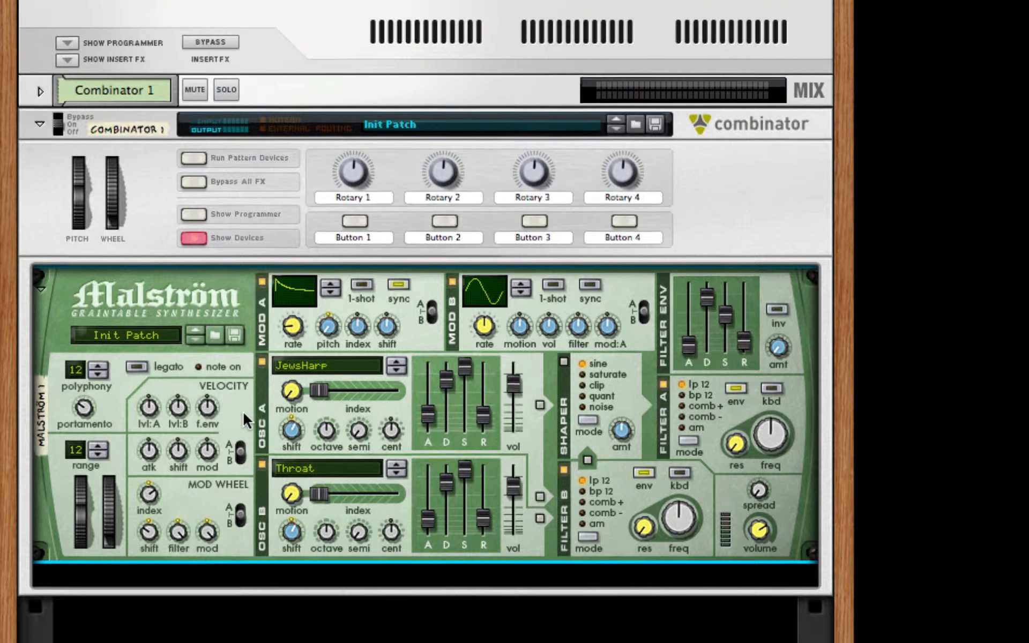
# Step: Add an RV7000 Advanced Reverb after the Malström and lower its dry-wet and decay amounts
pyautogui.scroll(-3, 242, 375)
pyautogui.rightClick(244, 266)
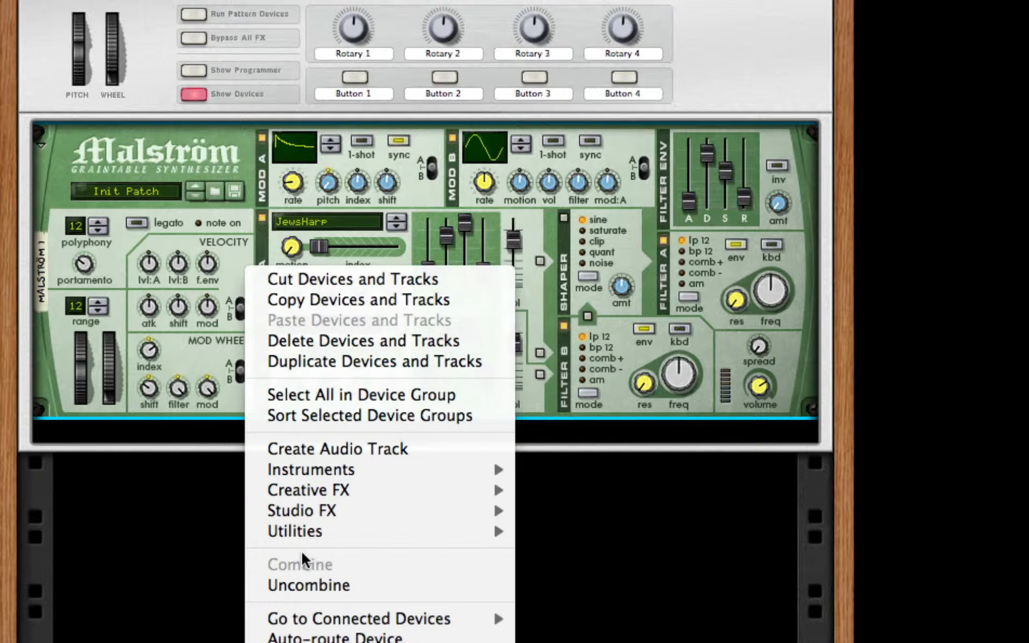
pyautogui.moveTo(354, 512)
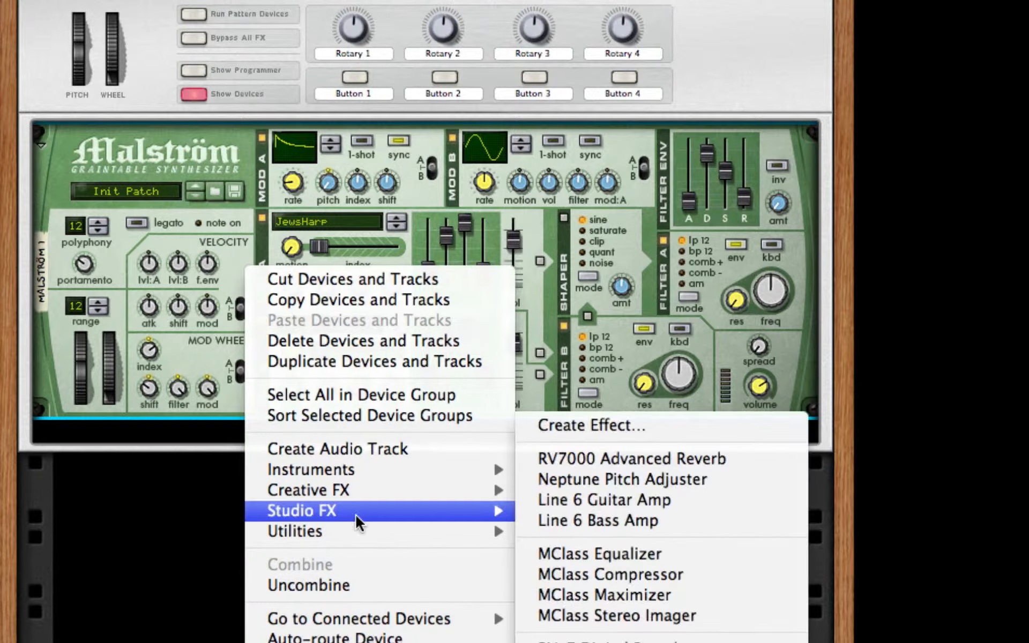
pyautogui.click(733, 457)
pyautogui.moveTo(677, 495); pyautogui.dragTo(677, 515)
pyautogui.moveTo(463, 446); pyautogui.dragTo(470, 479)
# Step: Add a Line 6 Bass Amp after the reverb and set its compressor threshold to 93
pyautogui.rightClick(762, 470)
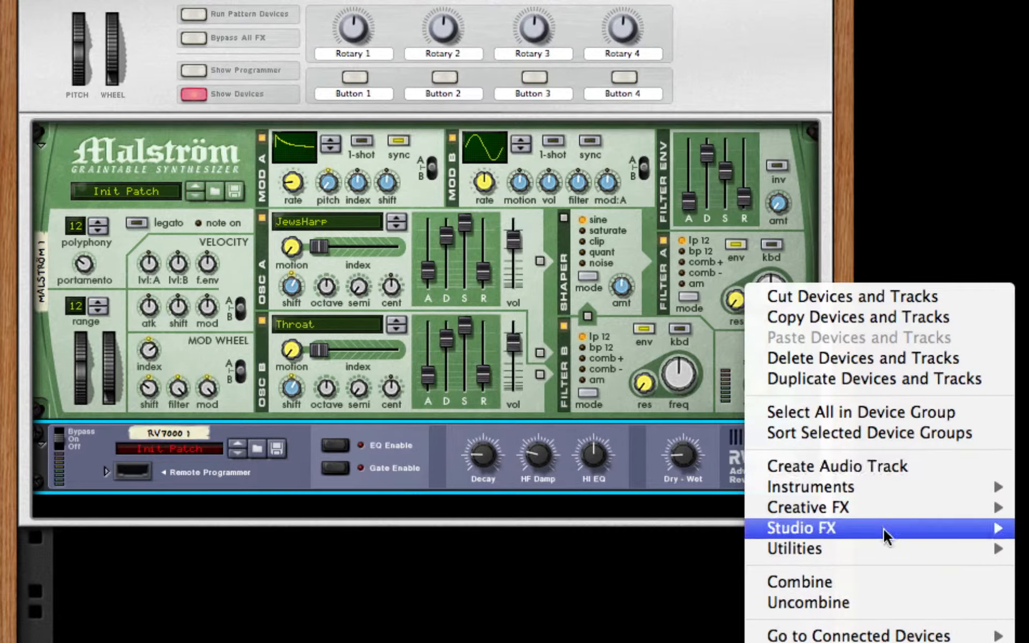
pyautogui.moveTo(886, 531)
pyautogui.click(1017, 517)
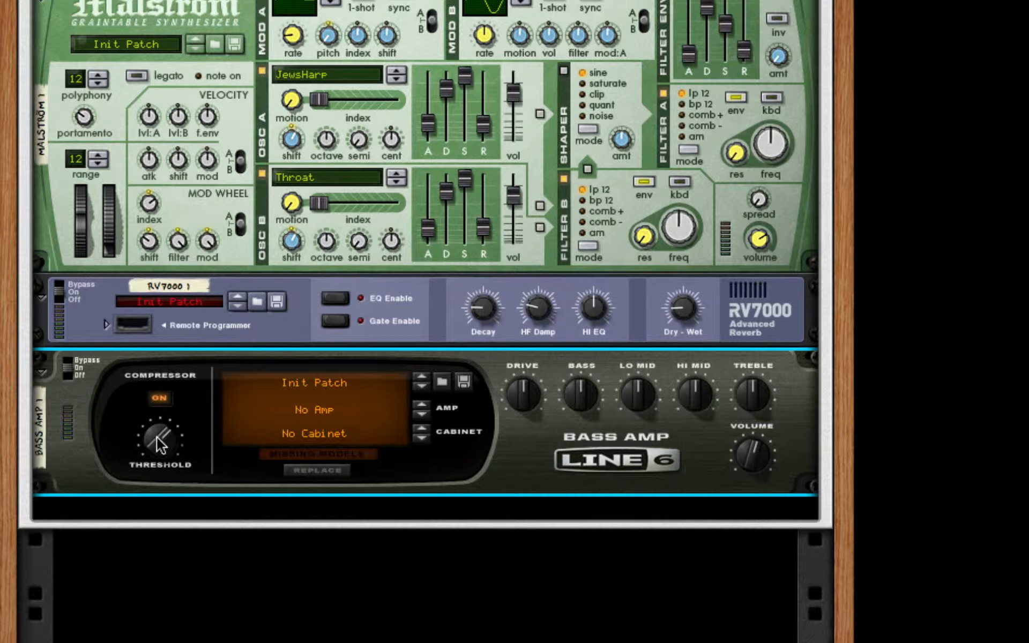
pyautogui.moveTo(157, 437); pyautogui.dragTo(158, 432)
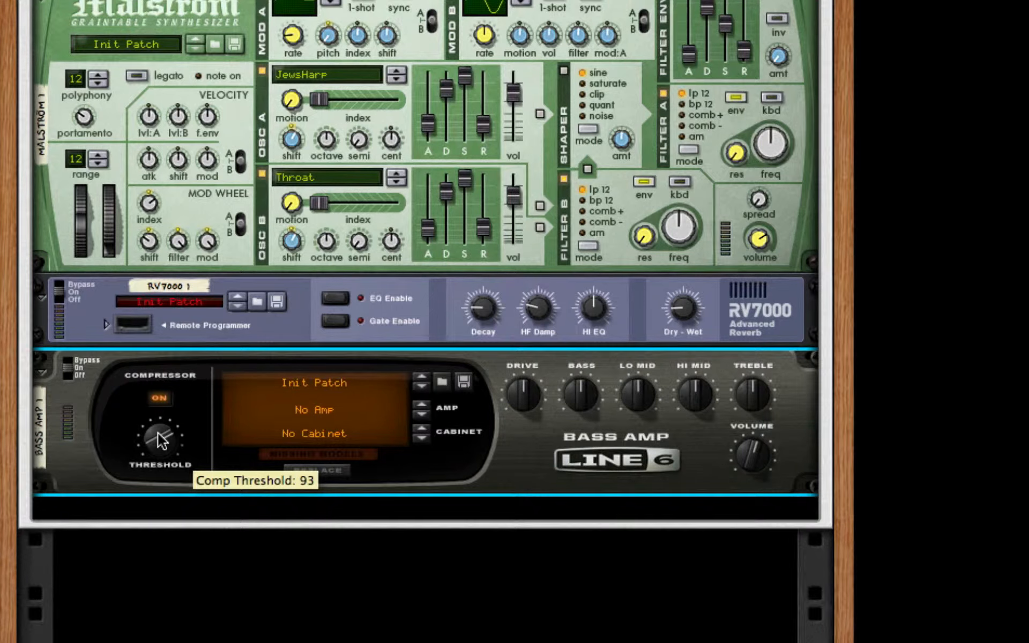
# Step: Add a BV512 Digital Vocoder after the bass amp, in 4-band equalizer mode with its shift at 38
pyautogui.rightClick(562, 436)
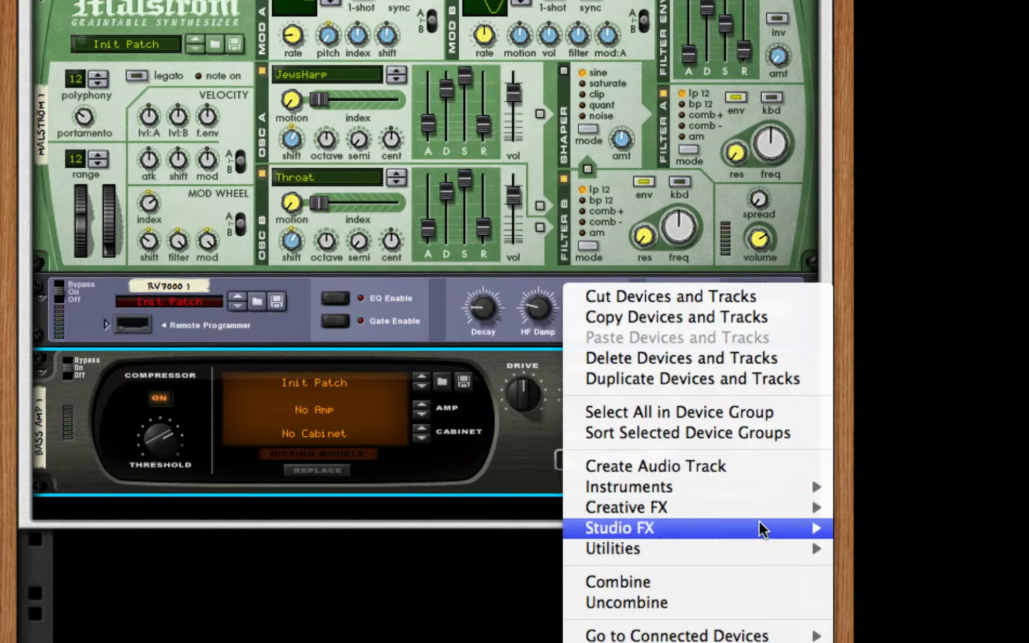
pyautogui.moveTo(763, 529)
pyautogui.moveTo(763, 508)
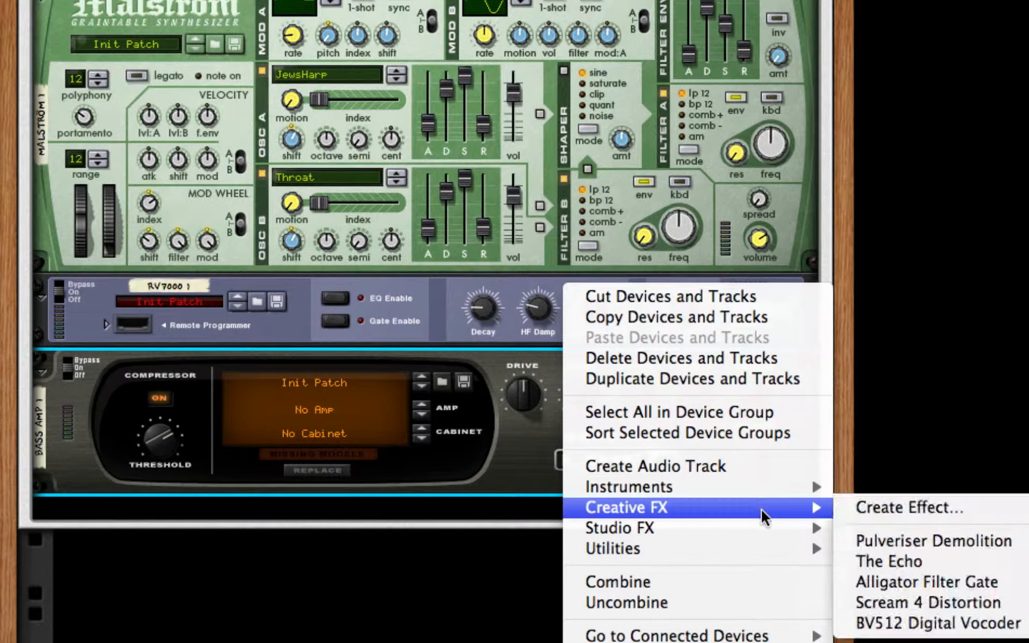
pyautogui.click(990, 616)
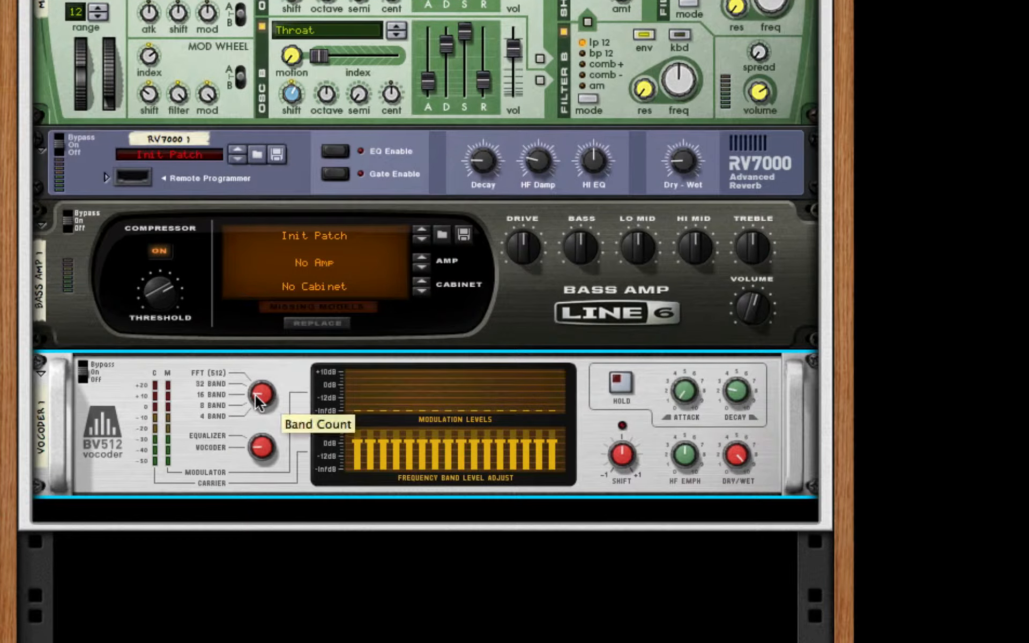
pyautogui.moveTo(257, 406); pyautogui.dragTo(261, 429)
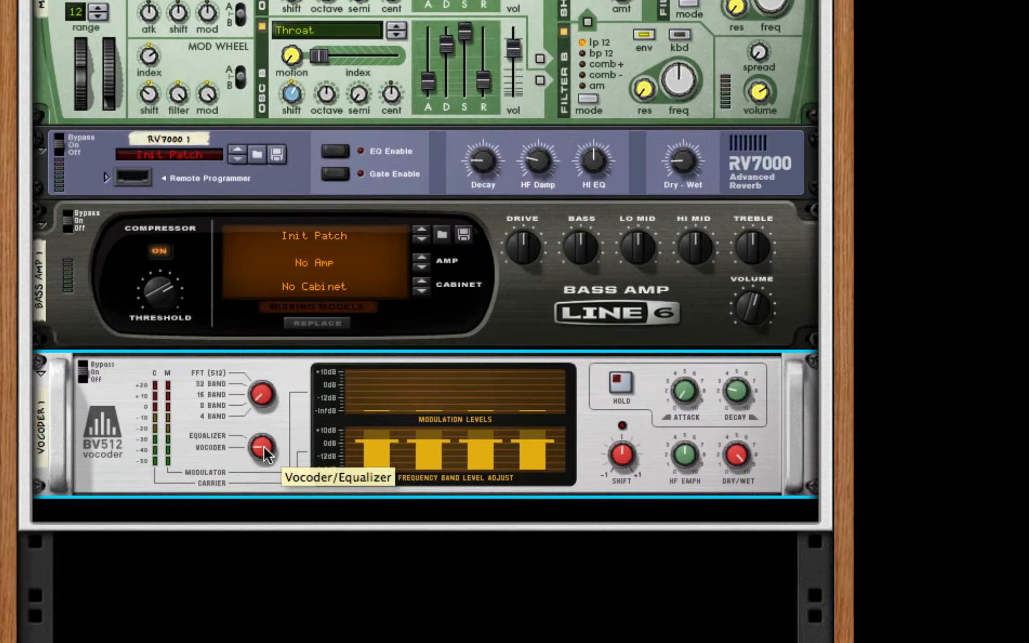
pyautogui.click(263, 447)
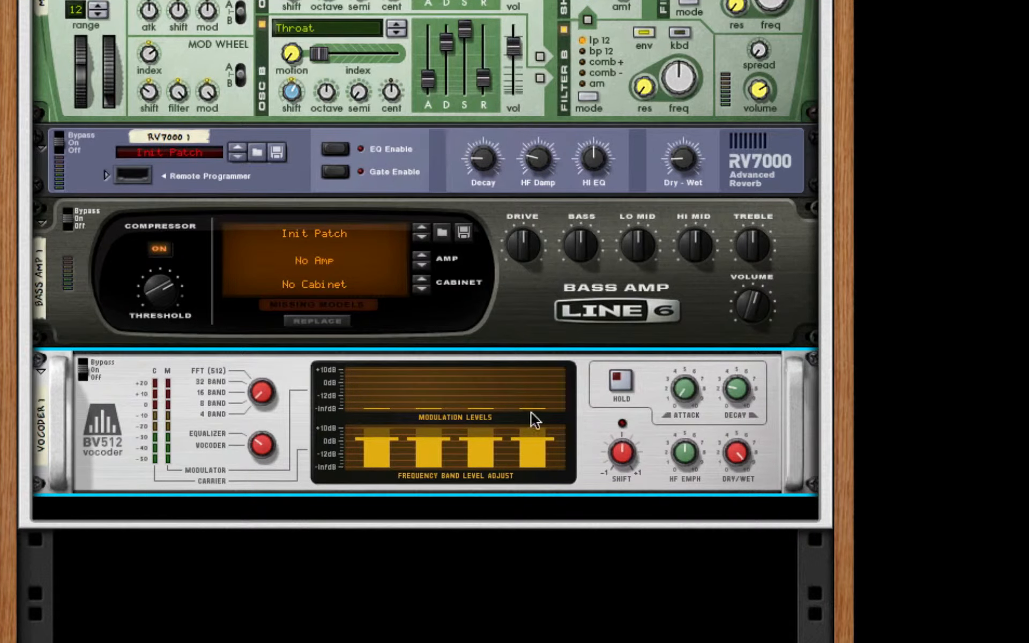
pyautogui.moveTo(616, 448); pyautogui.dragTo(619, 426)
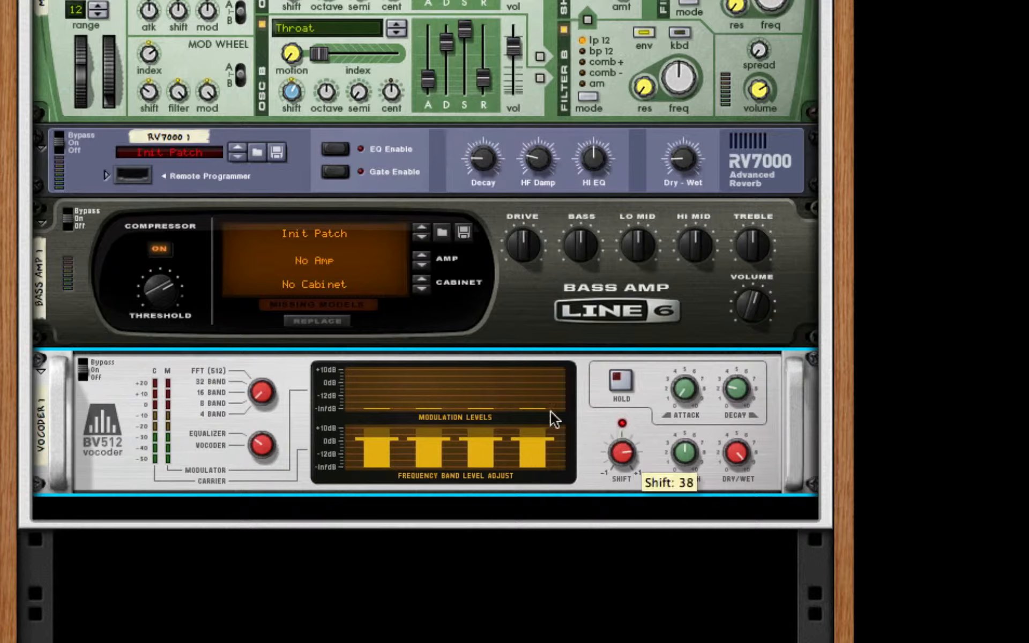
# Step: Add a Scream 4 Distortion after the vocoder and set its damage type to Tape
pyautogui.rightClick(291, 373)
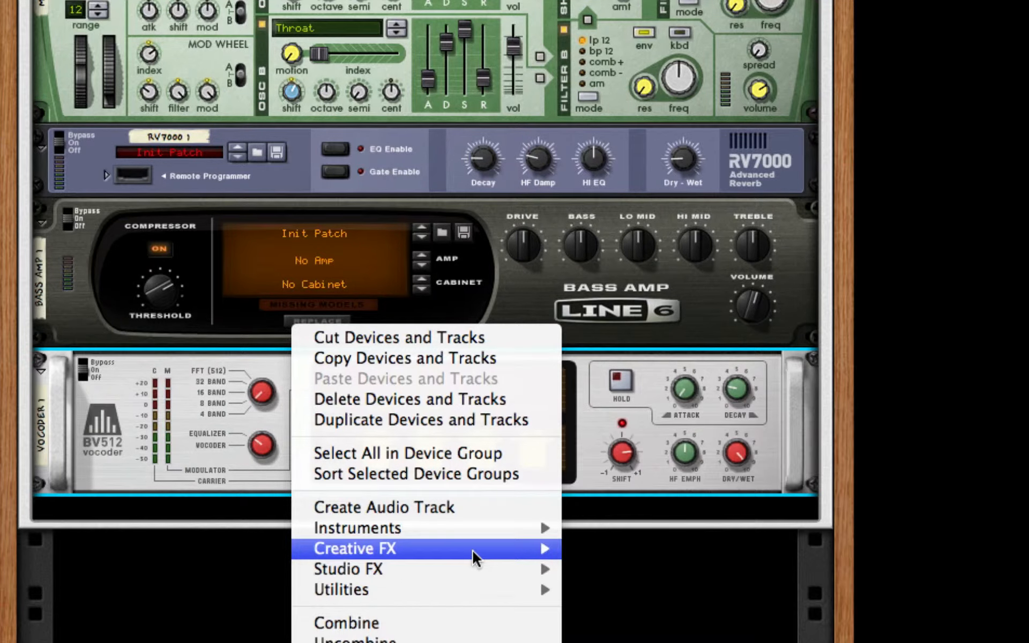
pyautogui.moveTo(473, 552)
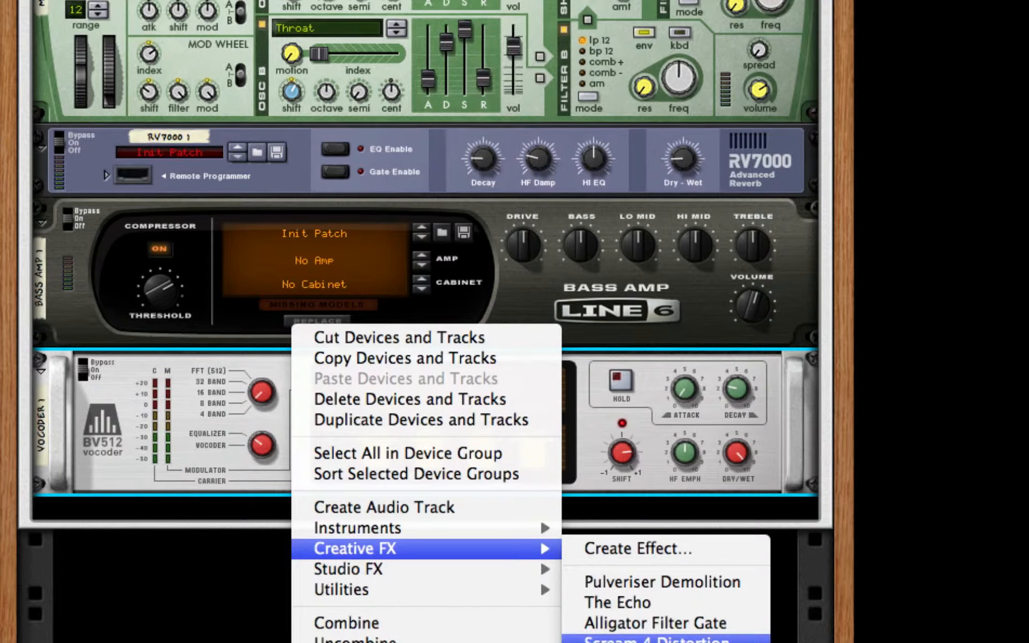
pyautogui.click(657, 640)
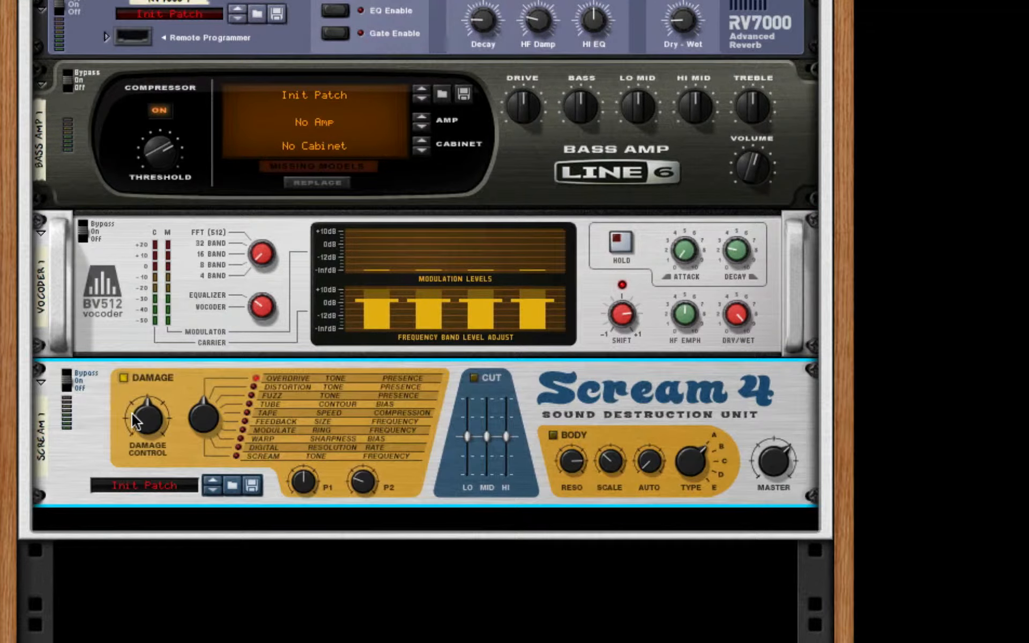
pyautogui.moveTo(191, 423); pyautogui.dragTo(204, 394)
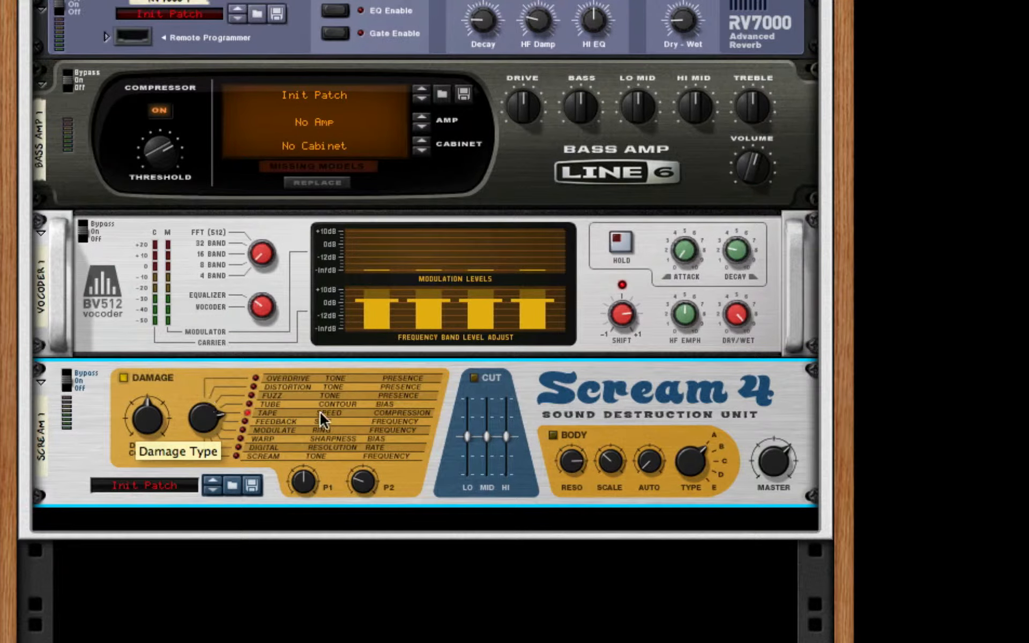
# Step: Turn the Scream 4's P1 fully up and P2 fully down, and enable its Body section with raised resonance, scale and auto
pyautogui.moveTo(310, 487); pyautogui.dragTo(313, 428)
pyautogui.moveTo(363, 487); pyautogui.dragTo(390, 578)
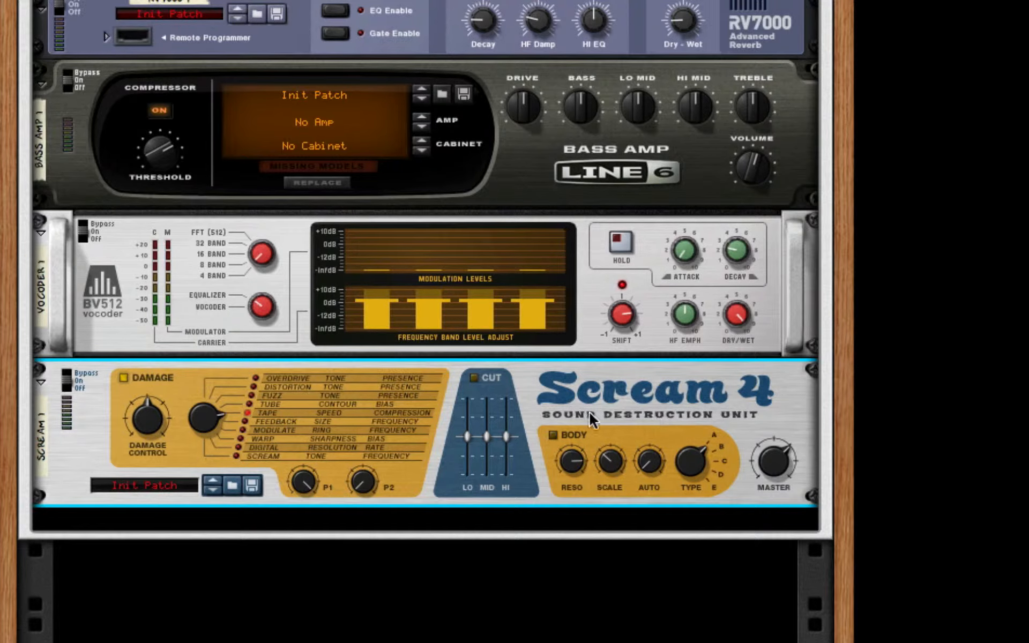
pyautogui.click(553, 434)
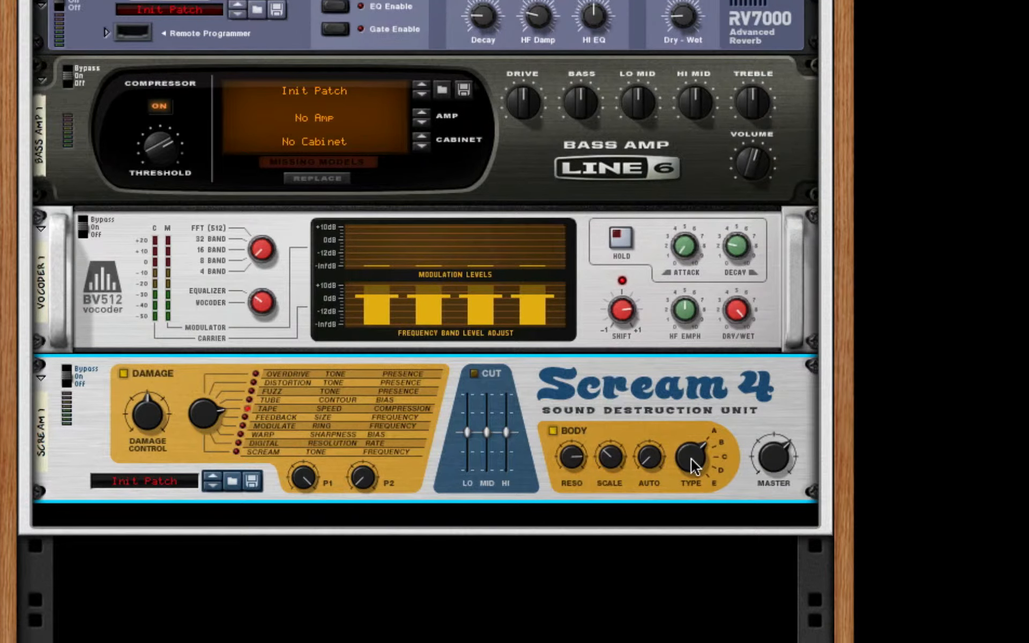
pyautogui.moveTo(572, 457); pyautogui.dragTo(664, 420)
# Step: Add an MClass Equalizer after the Scream 4 and enable its Lo Cut, Param 1, Param 2 and Hi Shelf bands
pyautogui.rightClick(643, 407)
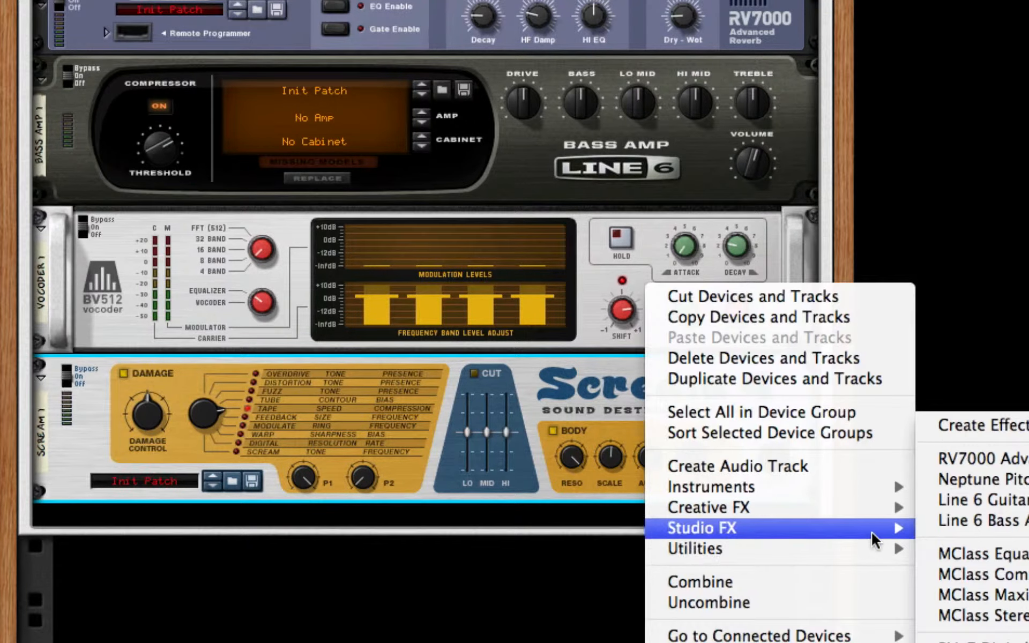
pyautogui.moveTo(886, 506)
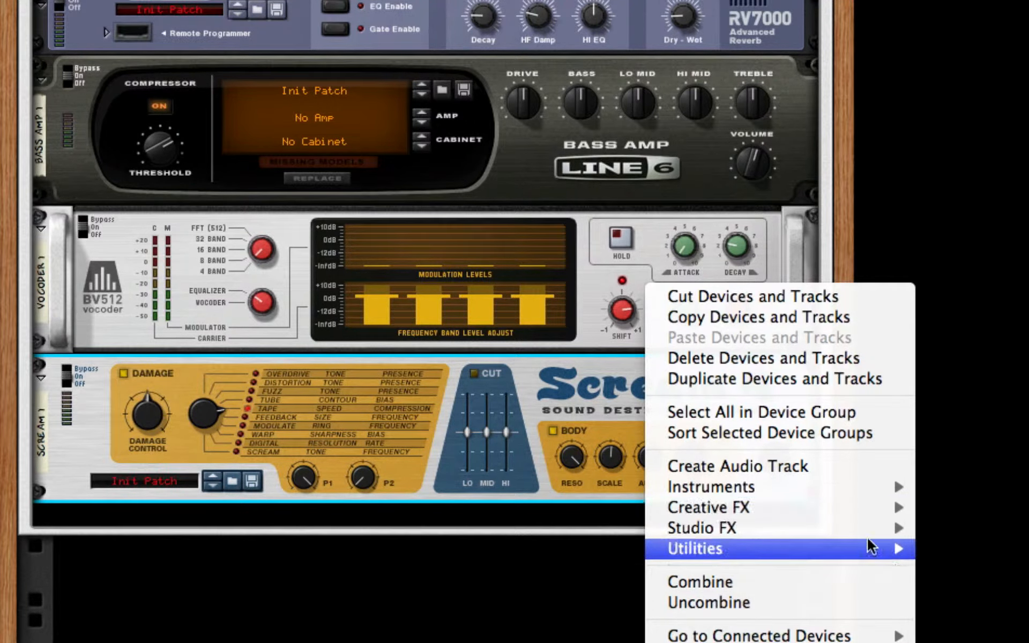
pyautogui.moveTo(878, 529)
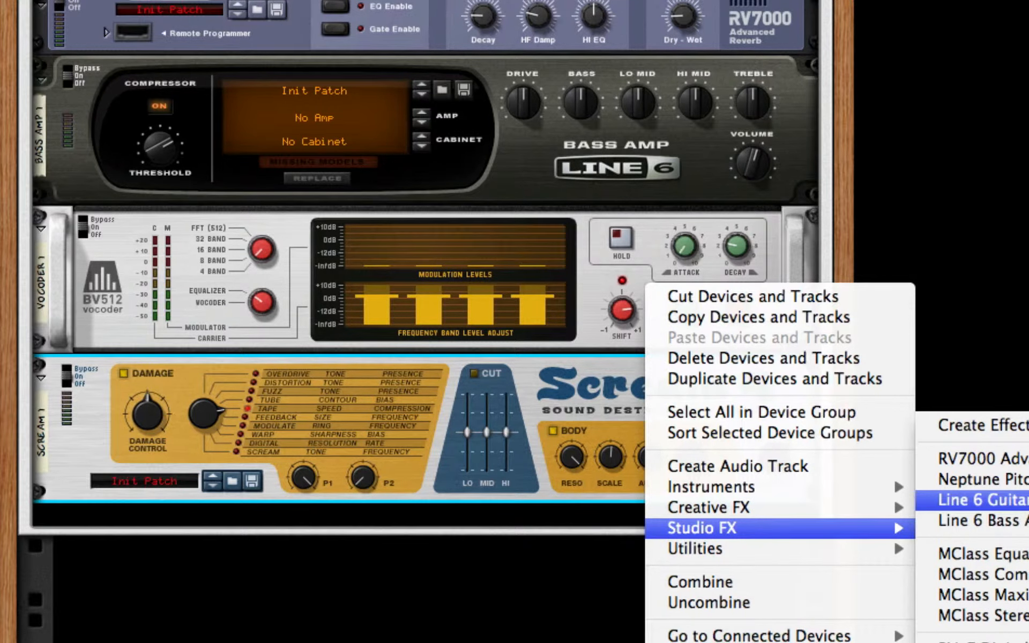
pyautogui.click(965, 553)
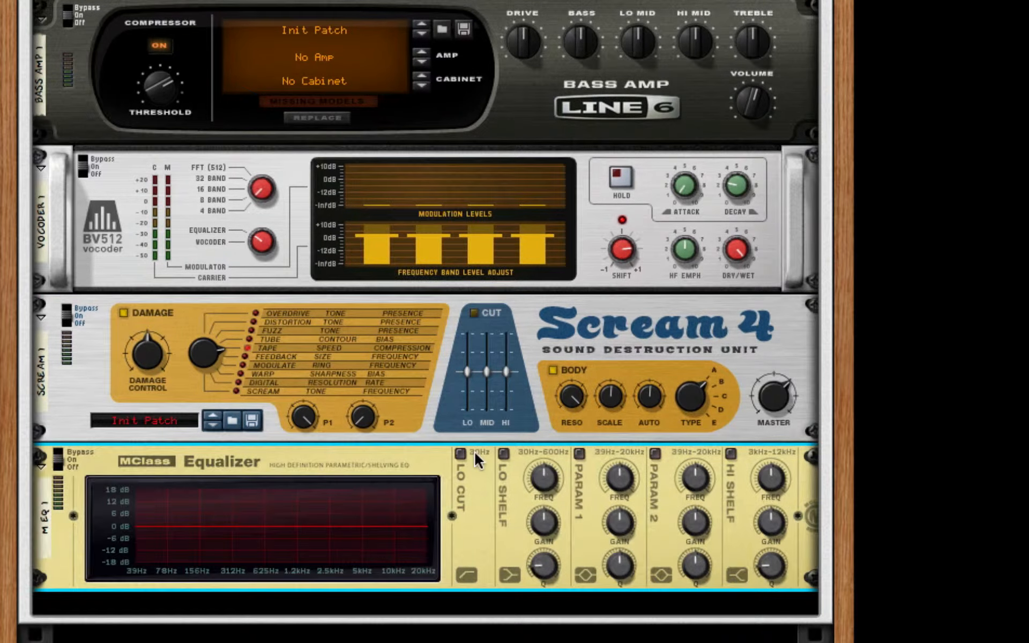
pyautogui.click(460, 454)
pyautogui.click(579, 454)
pyautogui.click(655, 453)
pyautogui.click(731, 454)
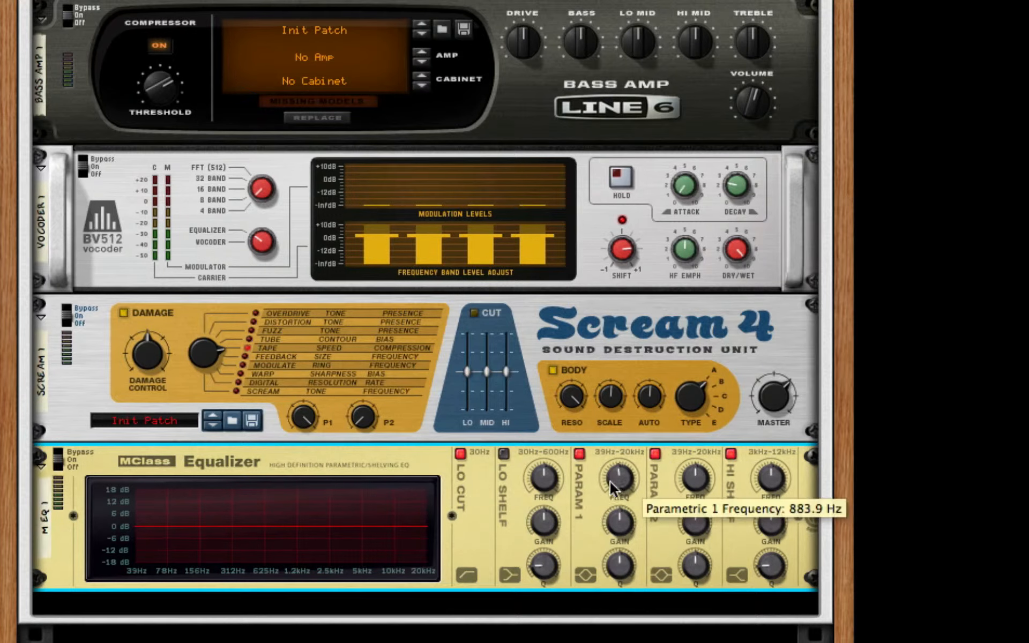
# Step: Cut narrow notches with Param 1 and Param 2, the latter at 1.309 kHz with Q 30.3, and add a slight Hi Shelf boost
pyautogui.moveTo(610, 482); pyautogui.dragTo(609, 497)
pyautogui.moveTo(617, 535)
pyautogui.mouseDown()
pyautogui.moveTo(618, 573)
pyautogui.moveTo(630, 527)
pyautogui.mouseUp()
pyautogui.moveTo(696, 477); pyautogui.dragTo(693, 473)
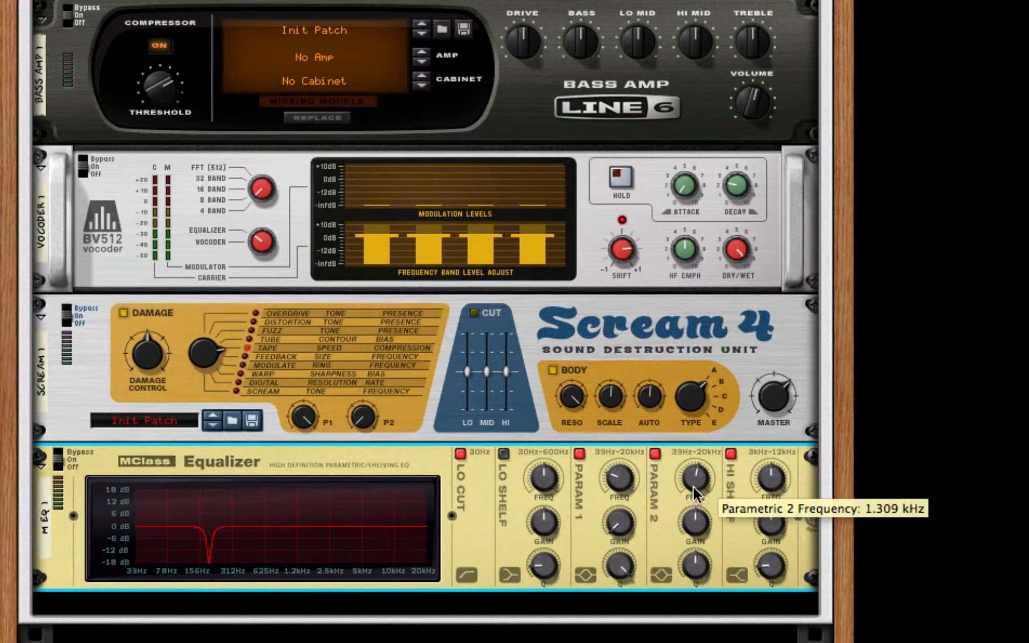
pyautogui.moveTo(695, 525); pyautogui.dragTo(702, 638)
pyautogui.moveTo(695, 565); pyautogui.dragTo(697, 528)
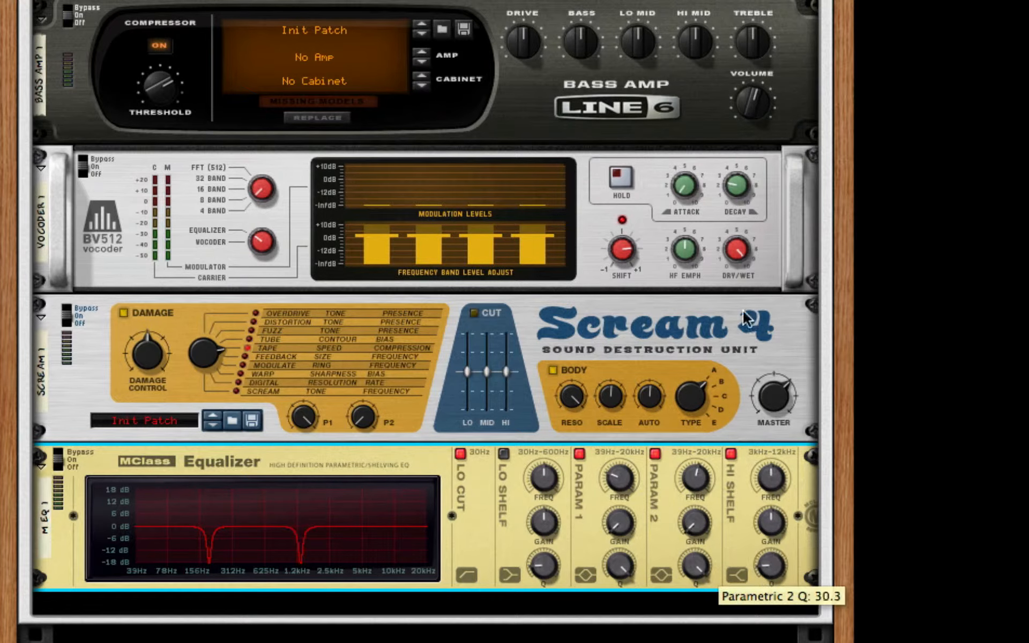
pyautogui.moveTo(764, 503)
pyautogui.mouseDown()
pyautogui.moveTo(764, 544)
pyautogui.moveTo(767, 522)
pyautogui.mouseUp()
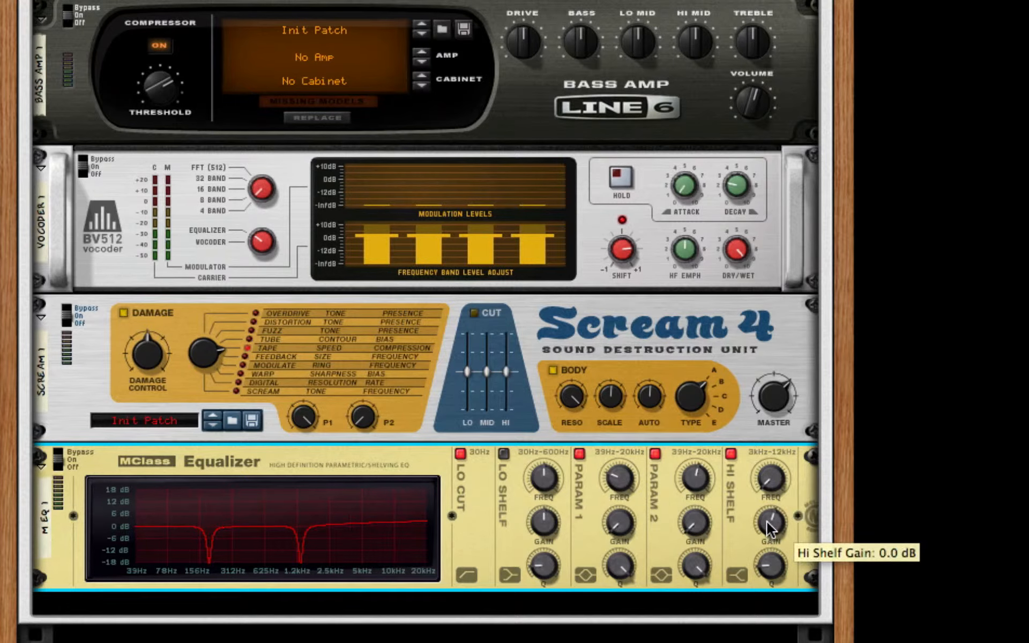
pyautogui.moveTo(771, 565); pyautogui.dragTo(771, 573)
# Step: Add a second Scream 4 Distortion after the equalizer and set its Damage Control to 40
pyautogui.scroll(-3, 751, 567)
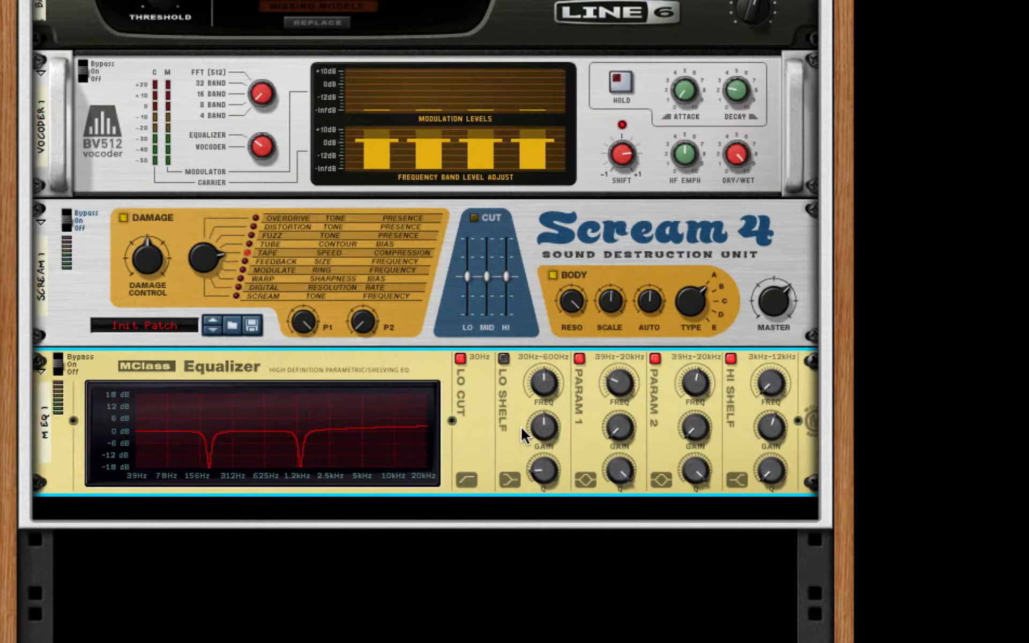
pyautogui.rightClick(492, 358)
pyautogui.moveTo(697, 597)
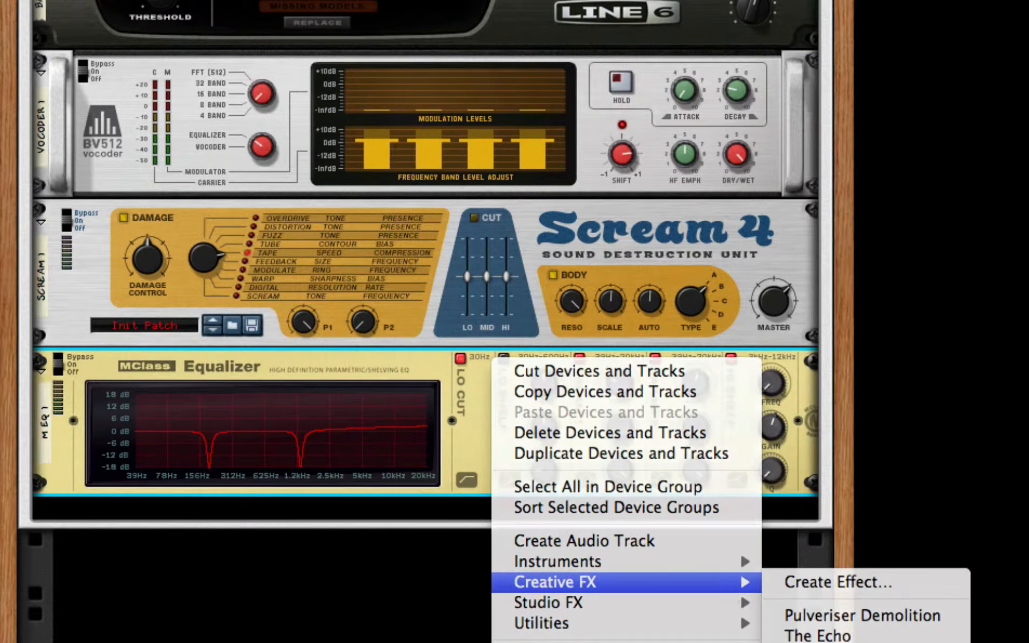
pyautogui.click(841, 642)
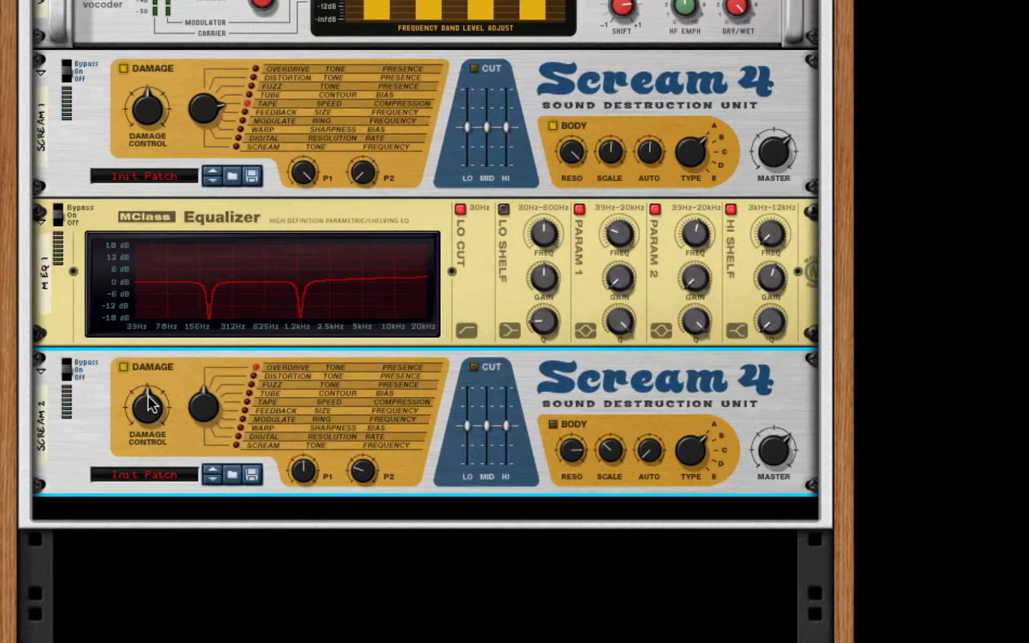
pyautogui.moveTo(148, 397); pyautogui.dragTo(144, 417)
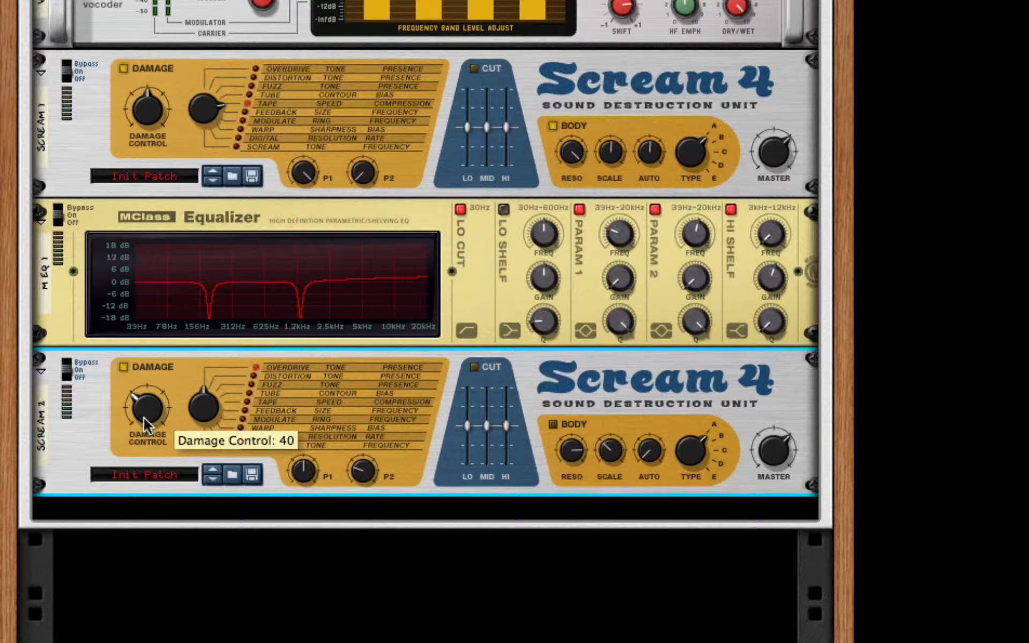
# Step: Set the second Scream 4's damage type to Tape, with P1 fully up and P2 fully down
pyautogui.moveTo(207, 404); pyautogui.dragTo(212, 375)
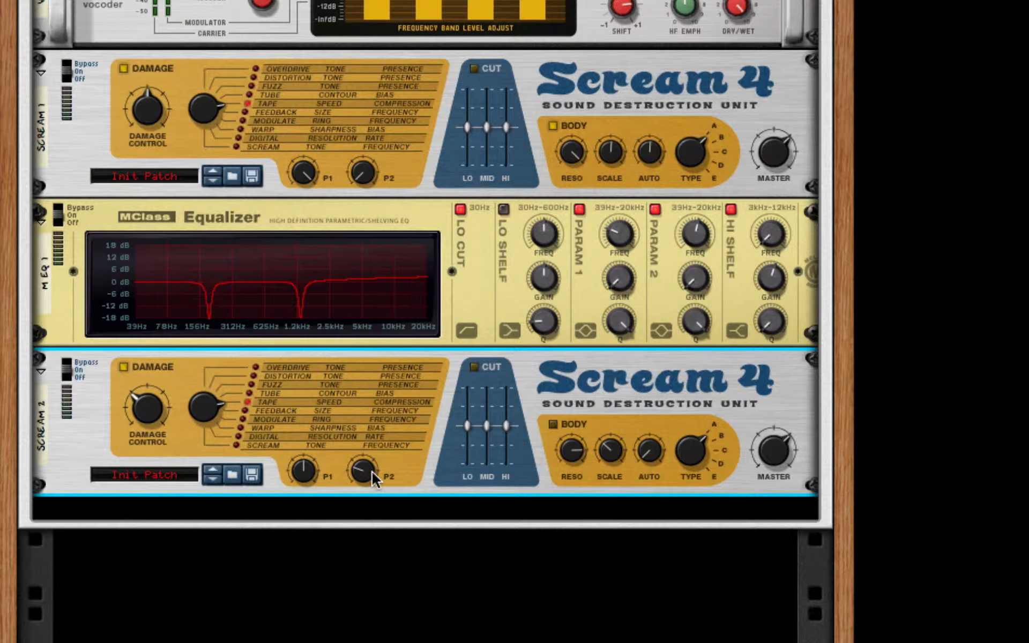
pyautogui.moveTo(303, 470); pyautogui.dragTo(307, 429)
pyautogui.moveTo(365, 479); pyautogui.dragTo(380, 571)
# Step: Enable the second Scream 4's Body section, set its resonance to 63, and raise scale and auto to mid-range
pyautogui.click(554, 425)
pyautogui.moveTo(571, 453); pyautogui.dragTo(574, 478)
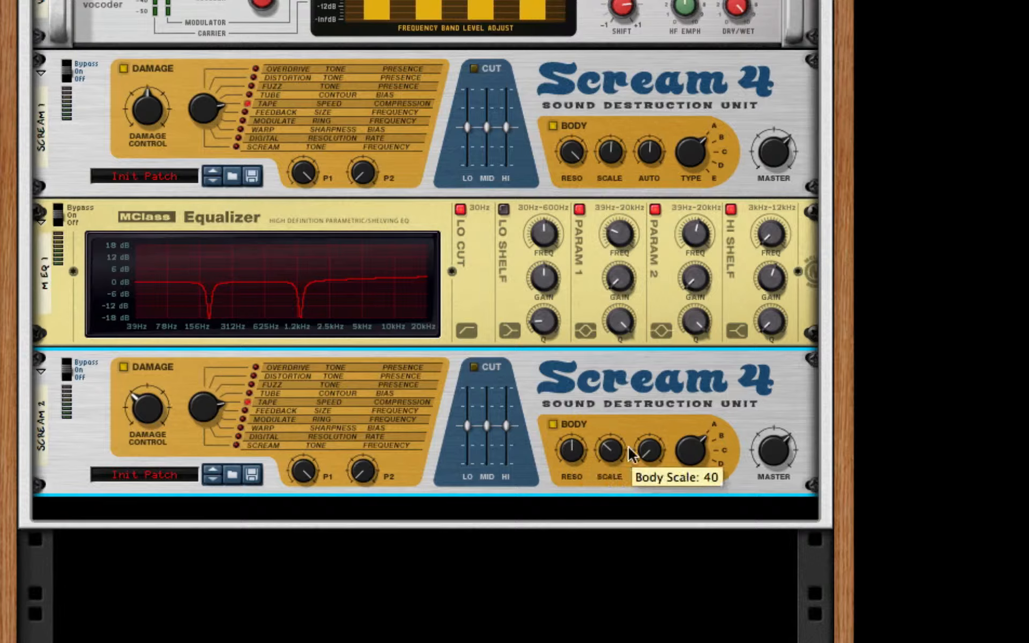
pyautogui.moveTo(619, 443); pyautogui.dragTo(664, 420)
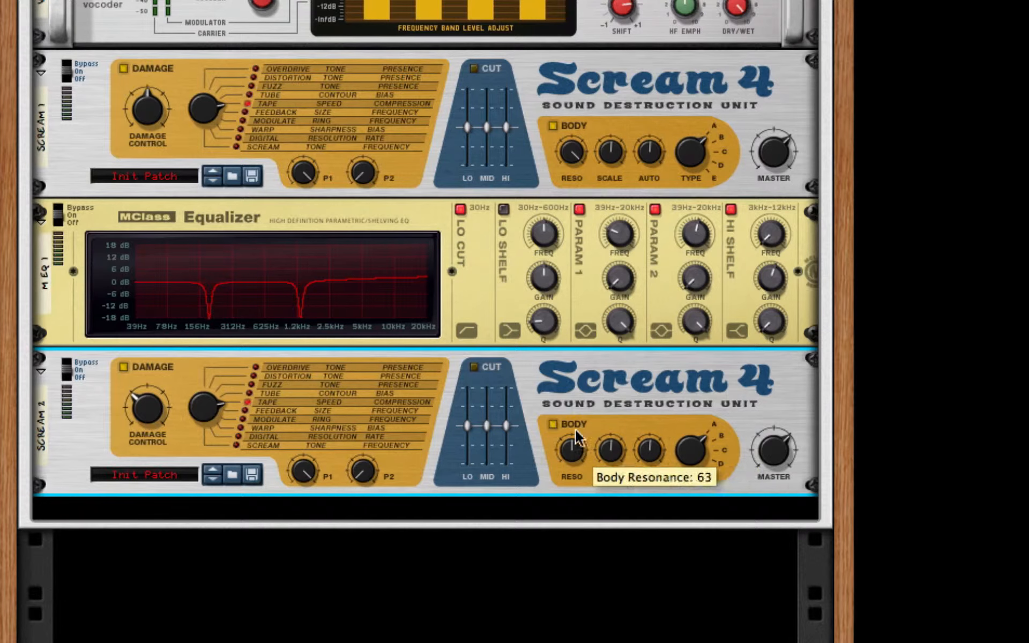
# Step: Toggle the Body sections of both Scream 4 units to compare the sound, leaving both switched off
pyautogui.click(553, 425)
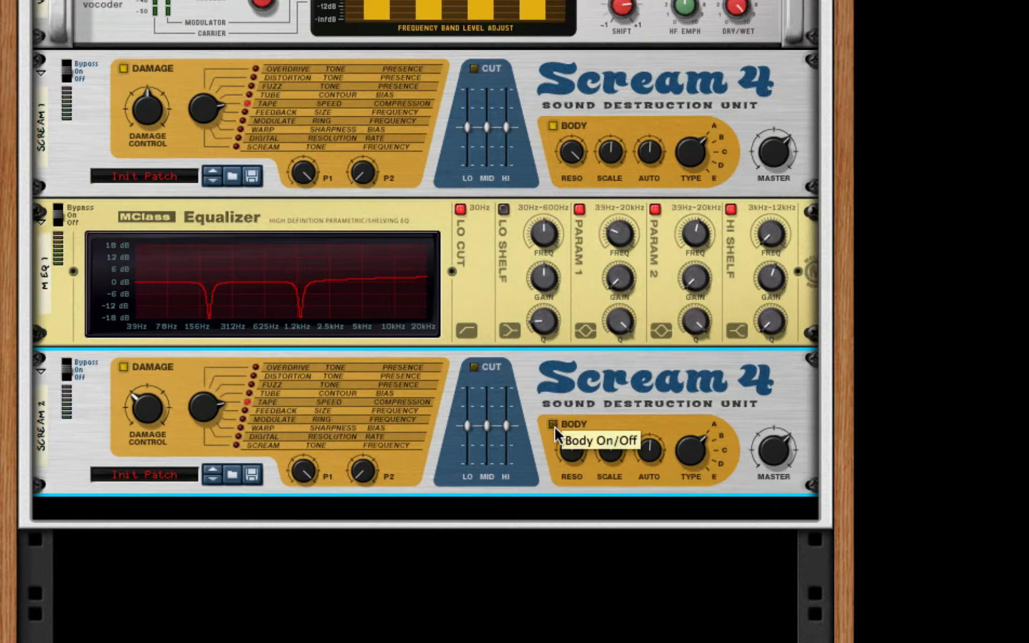
pyautogui.click(549, 128)
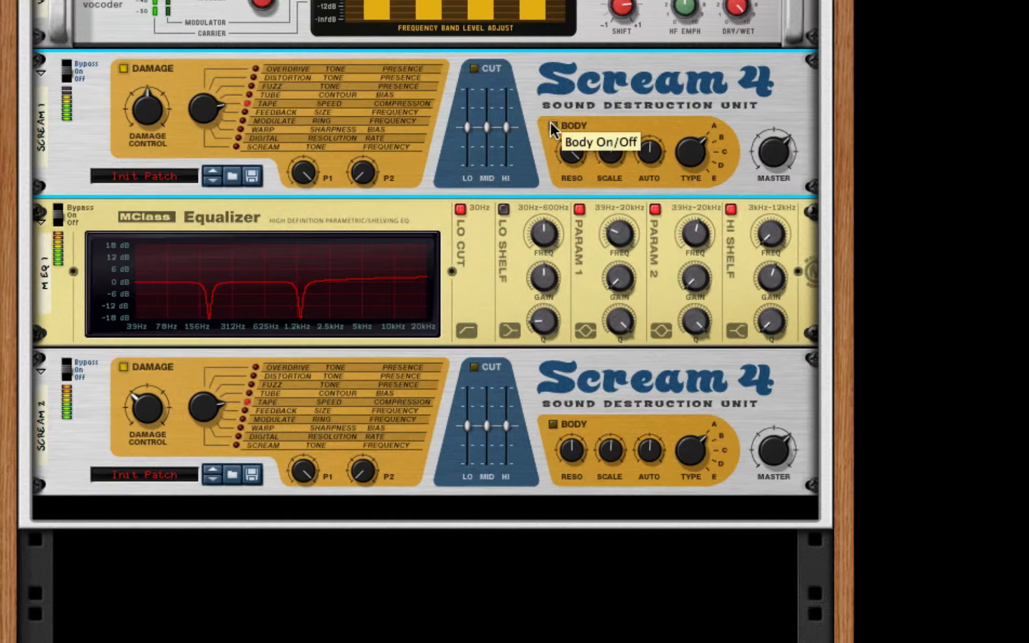
pyautogui.click(552, 429)
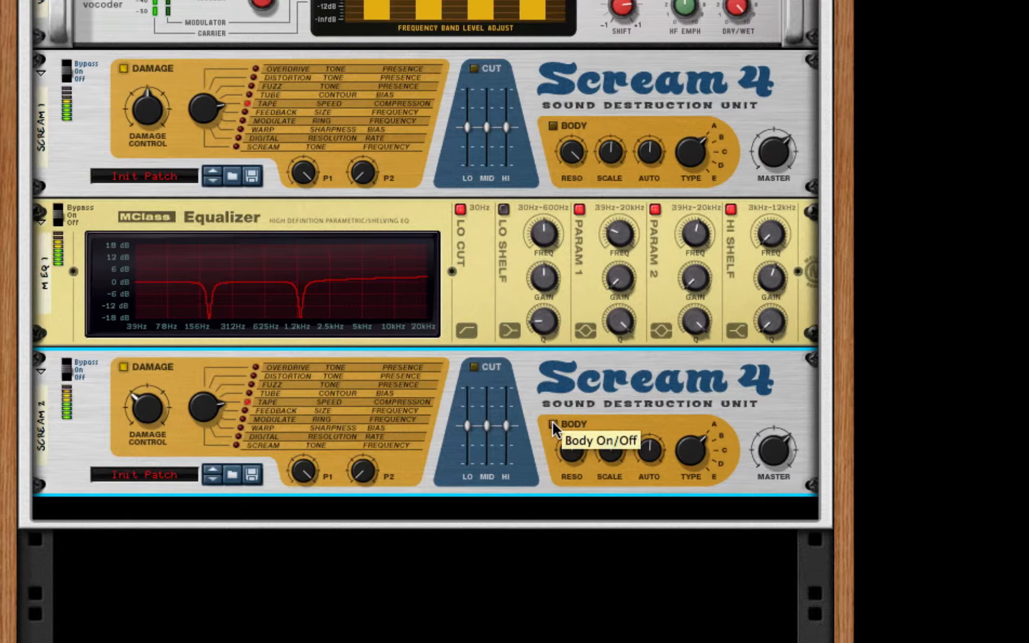
pyautogui.click(554, 130)
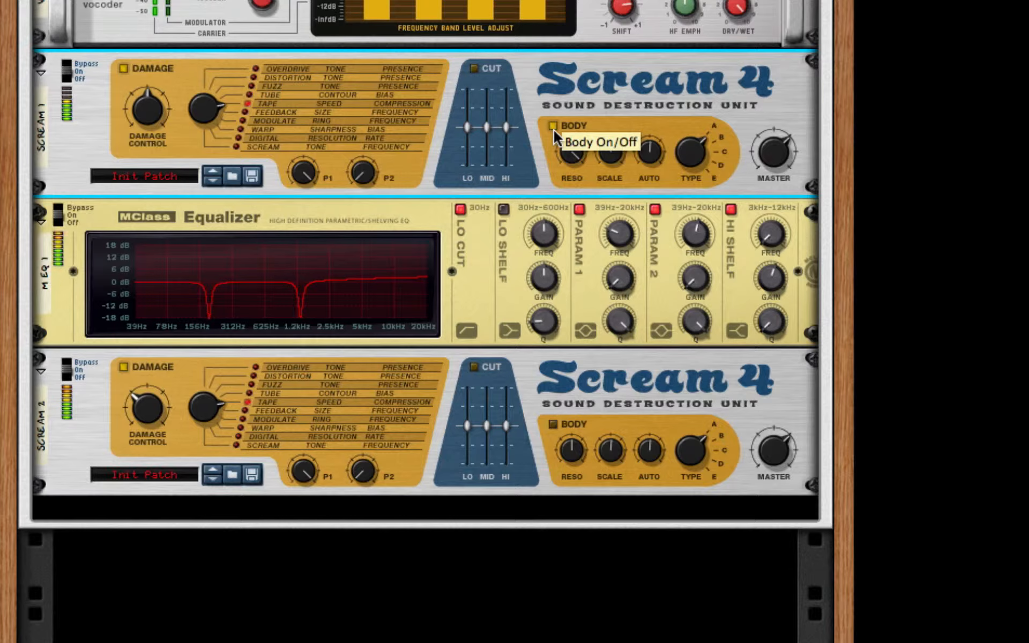
pyautogui.click(555, 130)
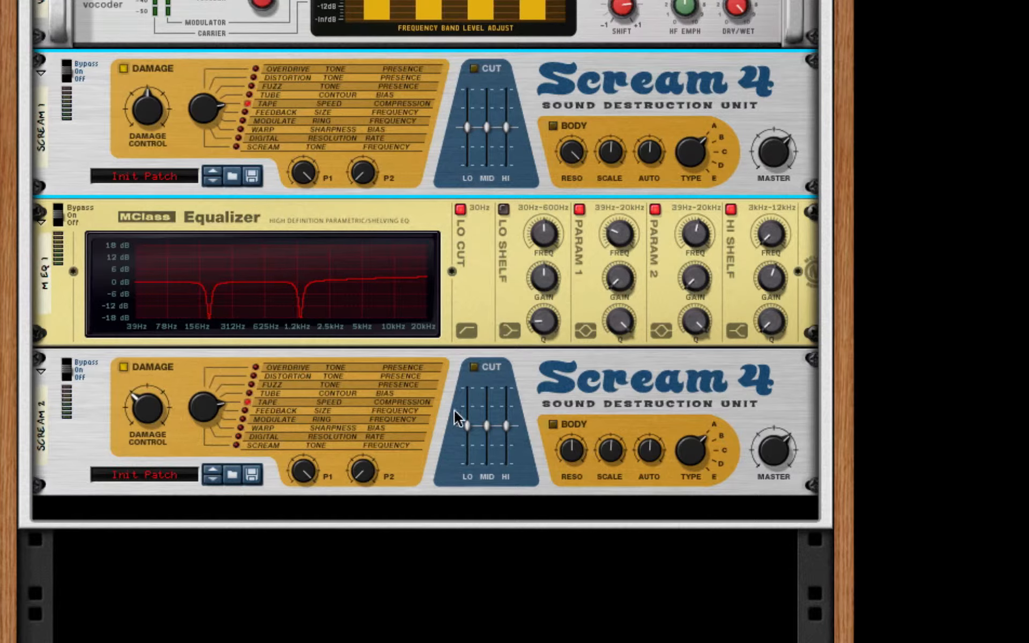
# Step: Add an MClass Equalizer and an MClass Maximizer after the second Scream 4
pyautogui.rightClick(538, 384)
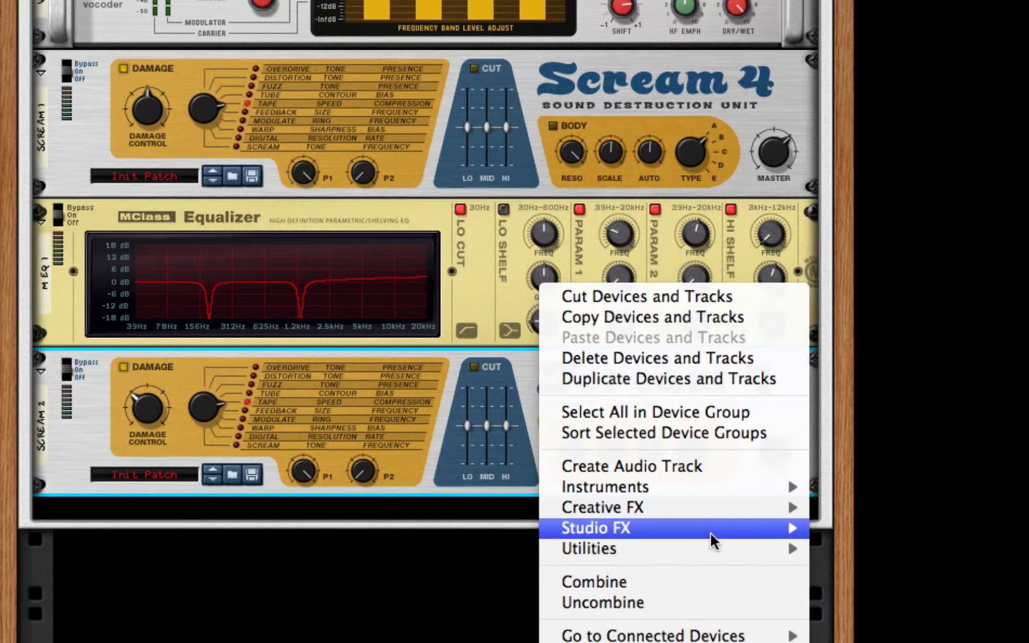
pyautogui.moveTo(715, 539)
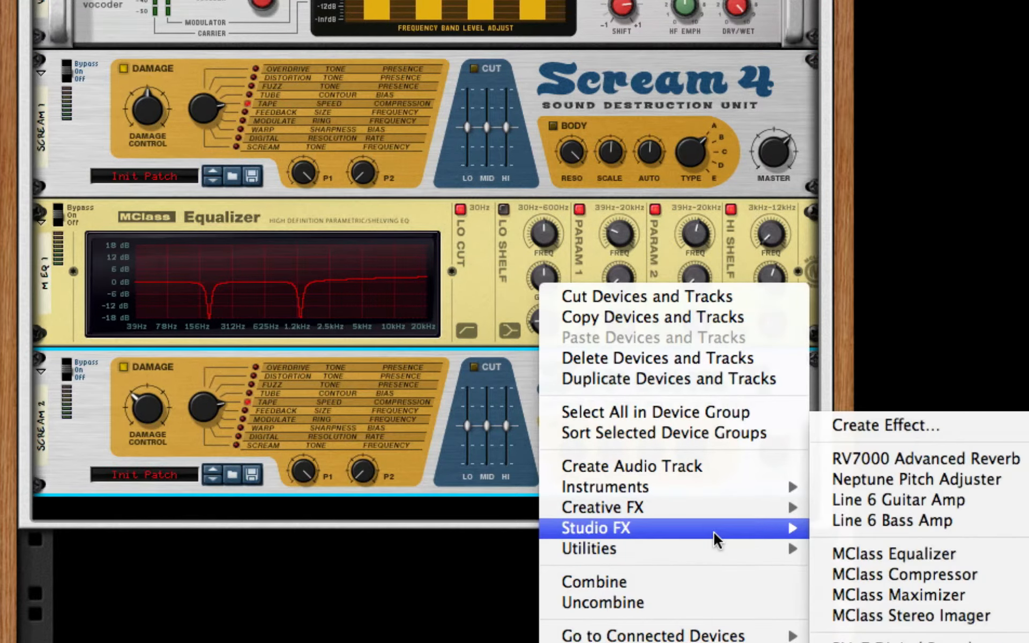
pyautogui.click(969, 559)
pyautogui.rightClick(457, 417)
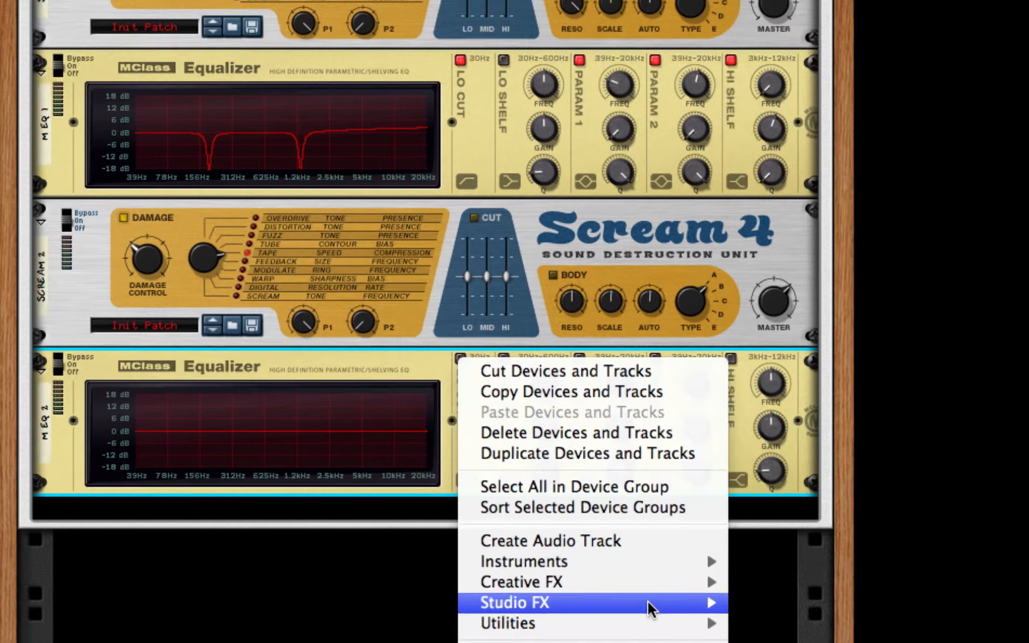
pyautogui.moveTo(651, 604)
pyautogui.click(839, 595)
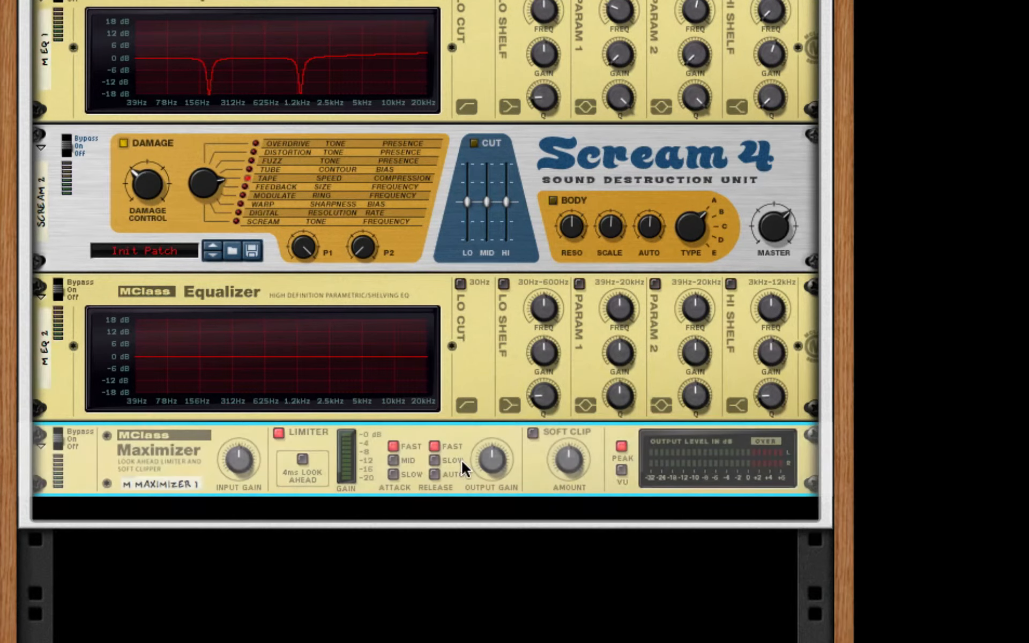
# Step: Add a second Line 6 Bass Amp after the MClass Maximizer
pyautogui.rightClick(462, 455)
pyautogui.moveTo(690, 606)
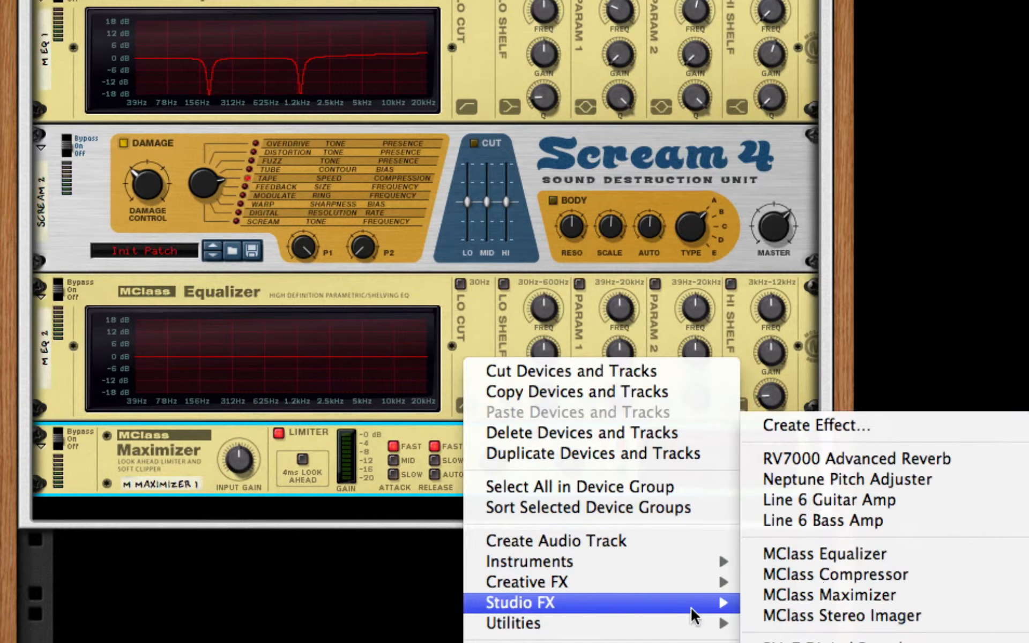
pyautogui.click(895, 523)
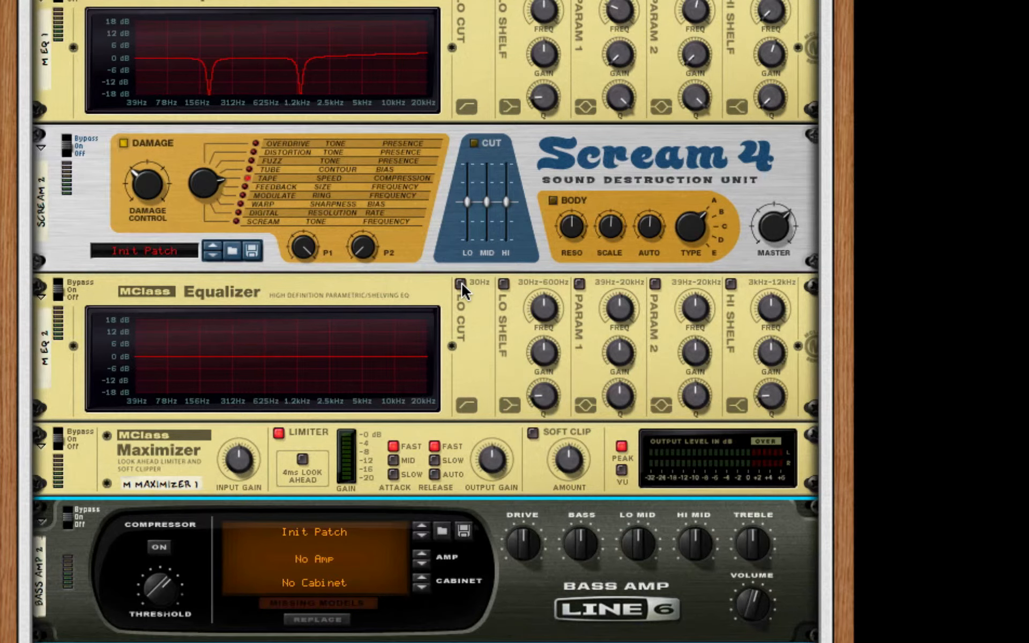
# Step: Enable the Lo Cut, Param 1, Param 2 and Hi Shelf bands on the second MClass Equalizer
pyautogui.click(460, 284)
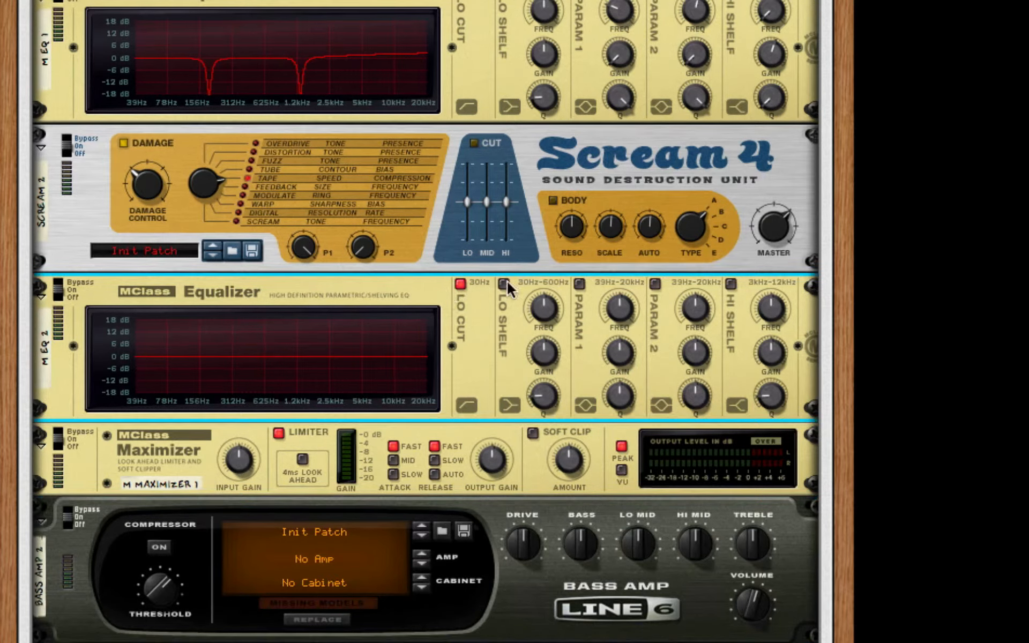
pyautogui.click(580, 284)
pyautogui.click(655, 284)
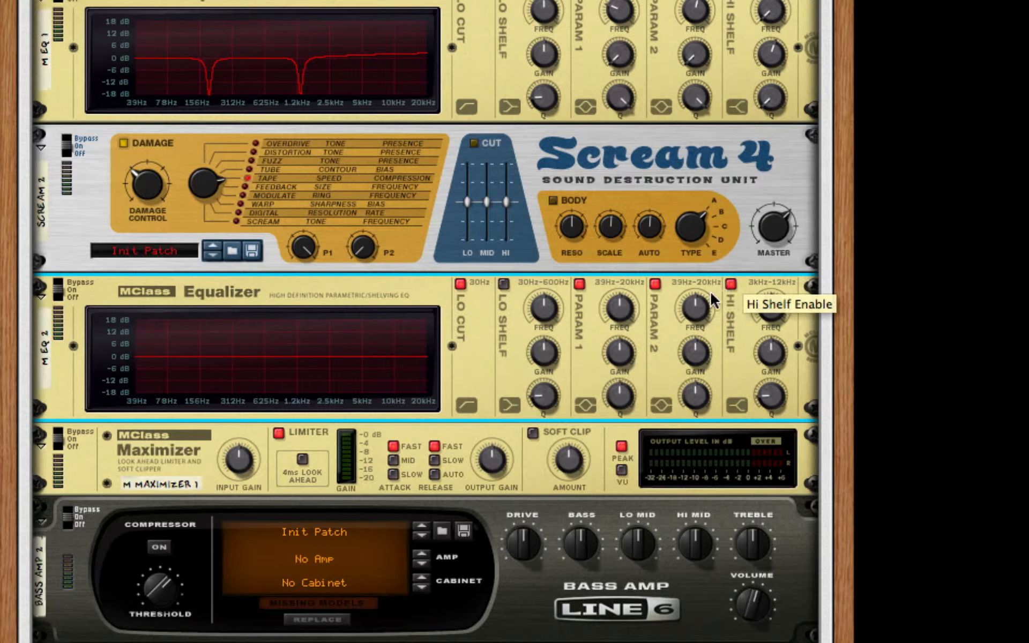
# Step: Cut narrow full-depth notches on the second equalizer, with Param 1 at about 90 Hz and Param 2 at about 3.5 kHz
pyautogui.moveTo(625, 308); pyautogui.dragTo(628, 339)
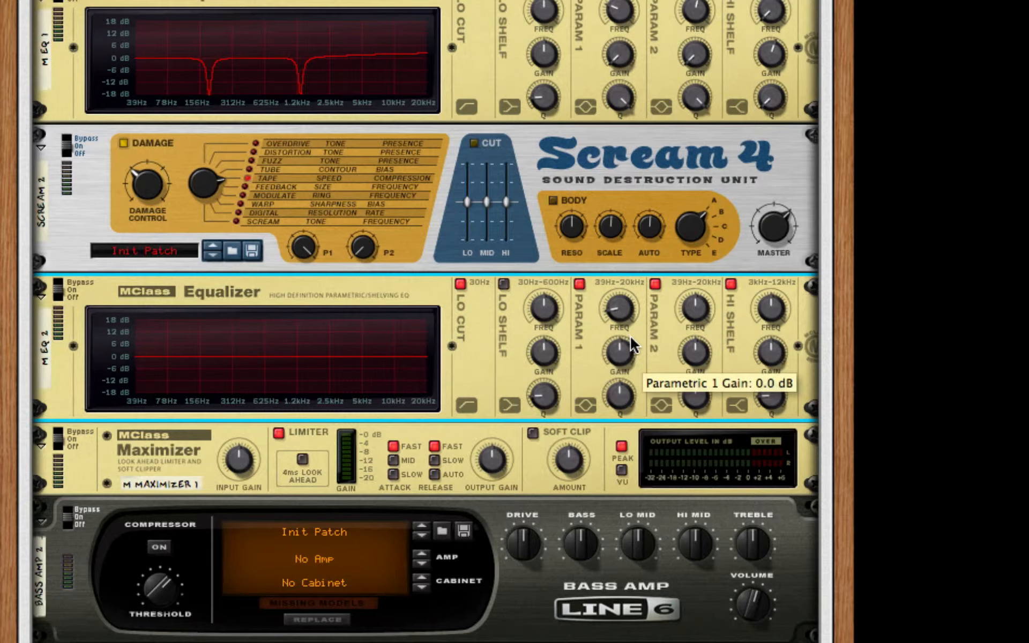
pyautogui.moveTo(628, 352); pyautogui.dragTo(607, 421)
pyautogui.scroll(-4, 608, 420)
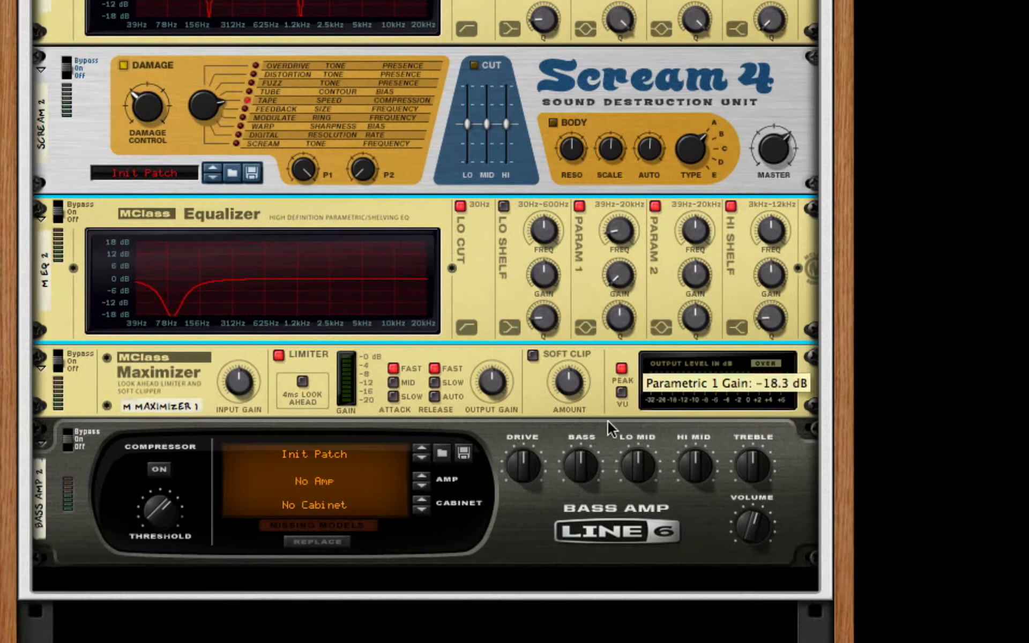
pyautogui.moveTo(630, 323); pyautogui.dragTo(664, 157)
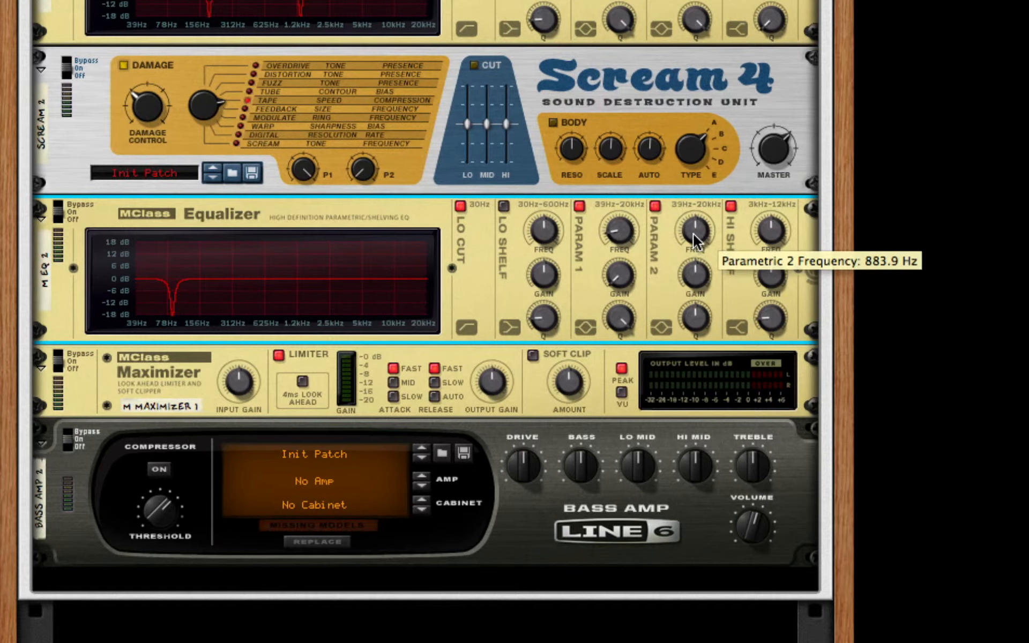
pyautogui.moveTo(693, 233); pyautogui.dragTo(696, 218)
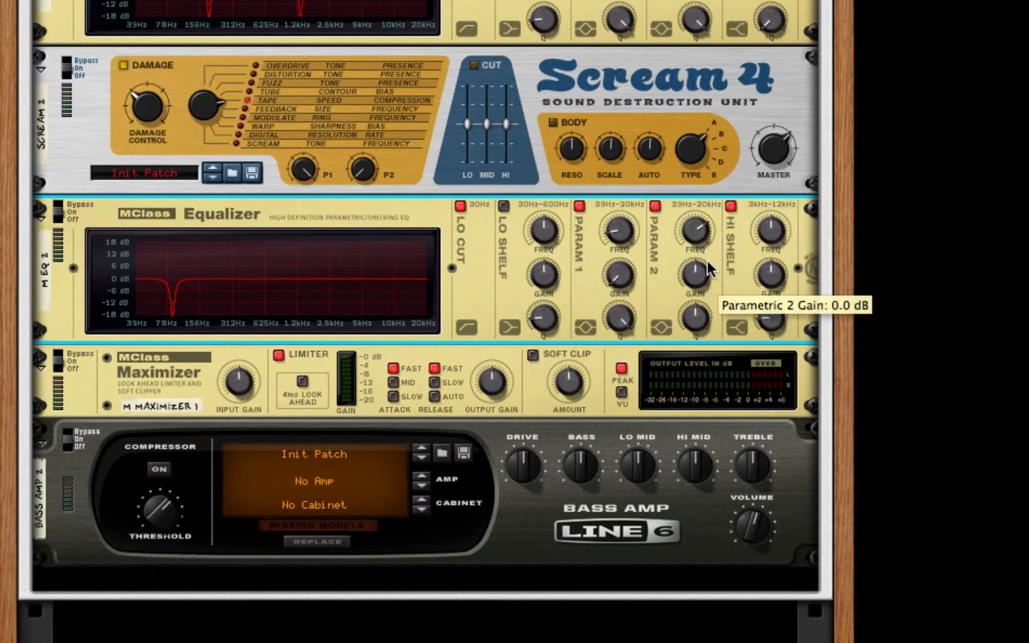
pyautogui.moveTo(704, 276); pyautogui.dragTo(703, 306)
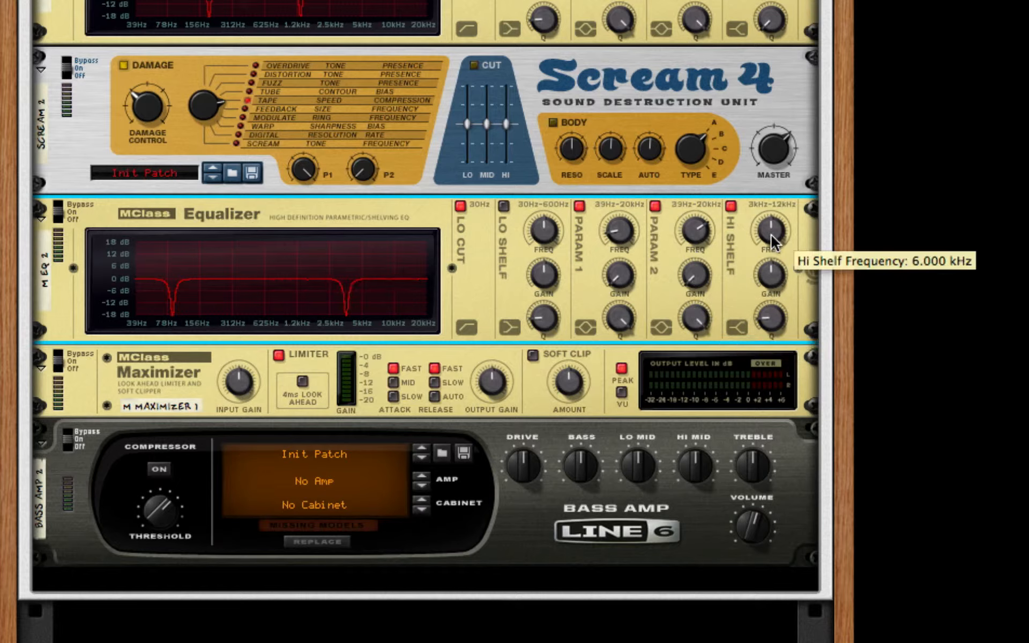
# Step: Raise the second equalizer's Hi Shelf frequency, boost its gain slightly and set its Q to 0.81
pyautogui.moveTo(773, 241); pyautogui.dragTo(772, 344)
pyautogui.moveTo(765, 220); pyautogui.dragTo(770, 179)
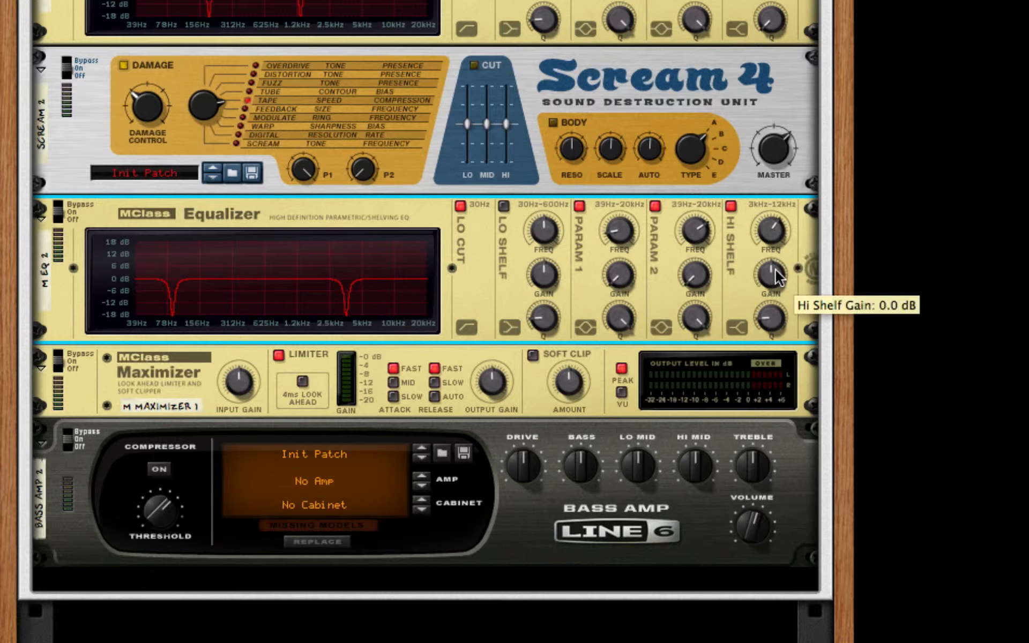
pyautogui.moveTo(775, 270); pyautogui.dragTo(777, 263)
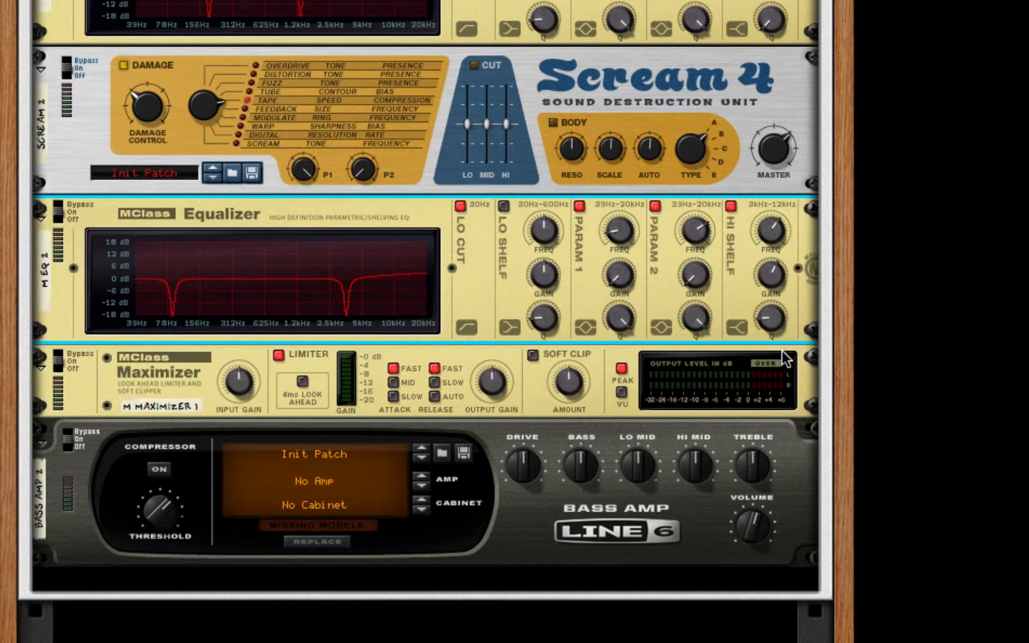
pyautogui.moveTo(770, 318); pyautogui.dragTo(770, 303)
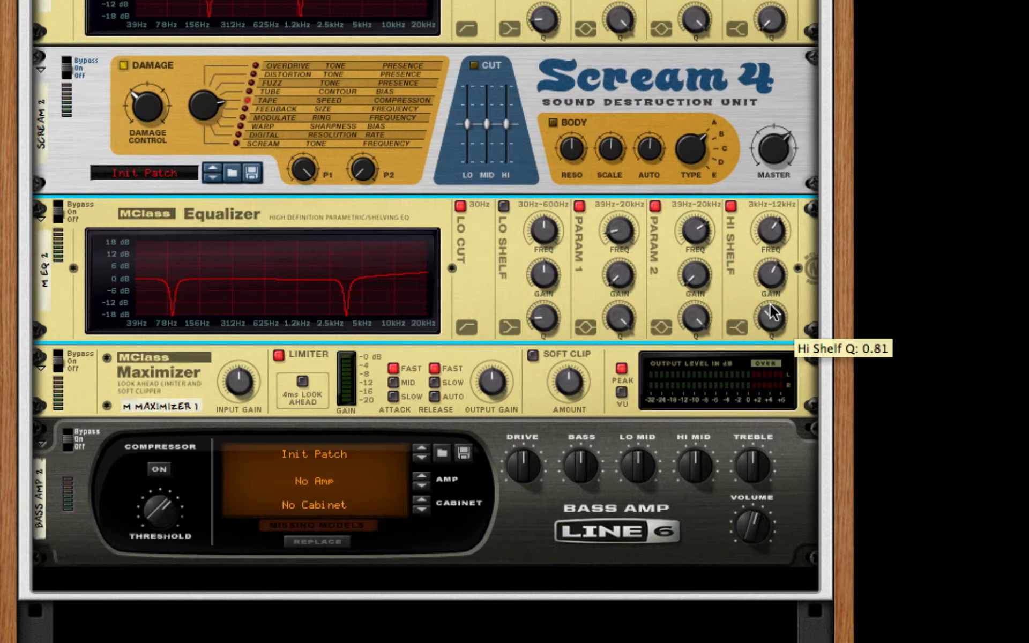
# Step: Turn off the Maximizer's limiter, set its release to Auto, and enable Soft Clip with the amount fully up
pyautogui.scroll(-3, 417, 329)
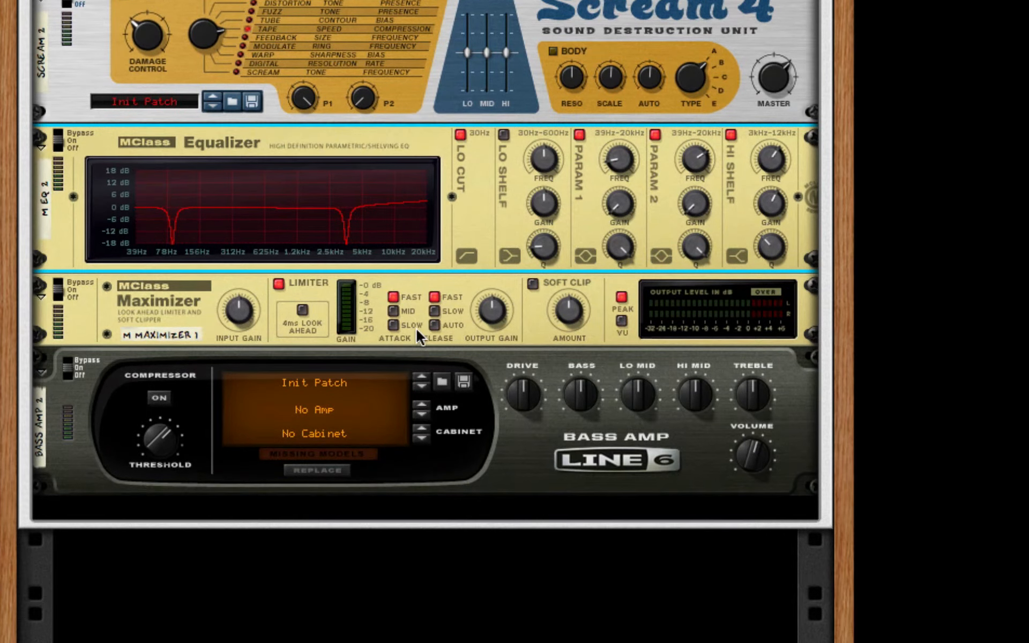
pyautogui.click(279, 284)
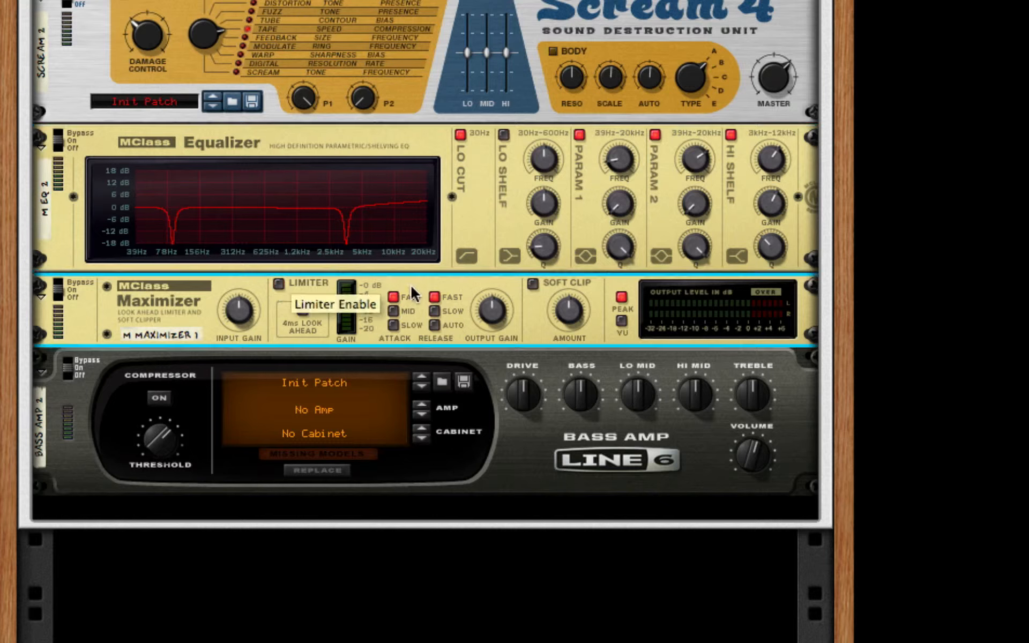
pyautogui.click(434, 325)
pyautogui.click(533, 284)
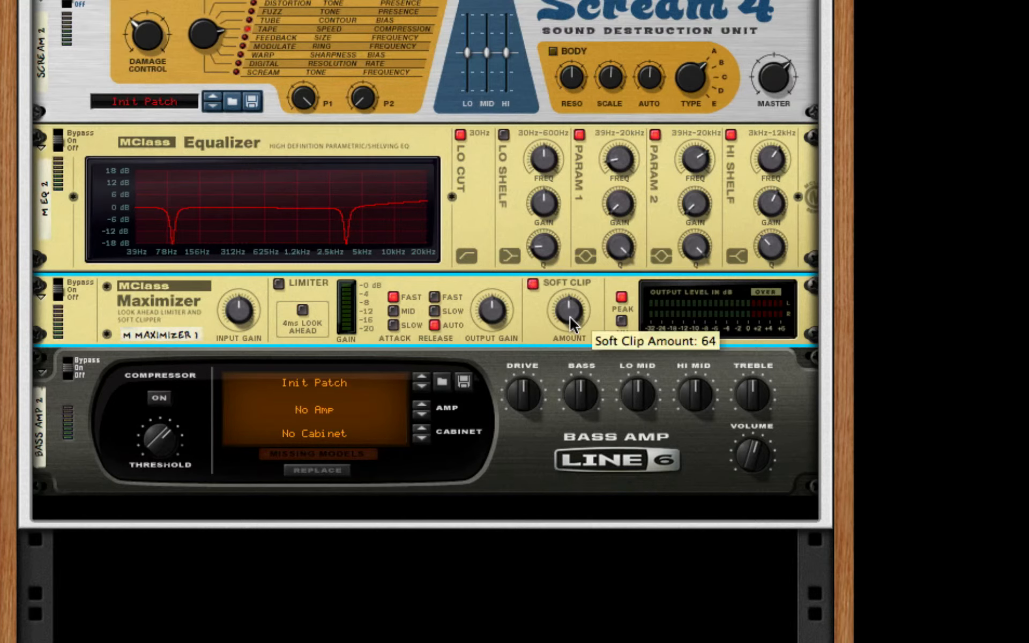
pyautogui.moveTo(570, 317); pyautogui.dragTo(573, 186)
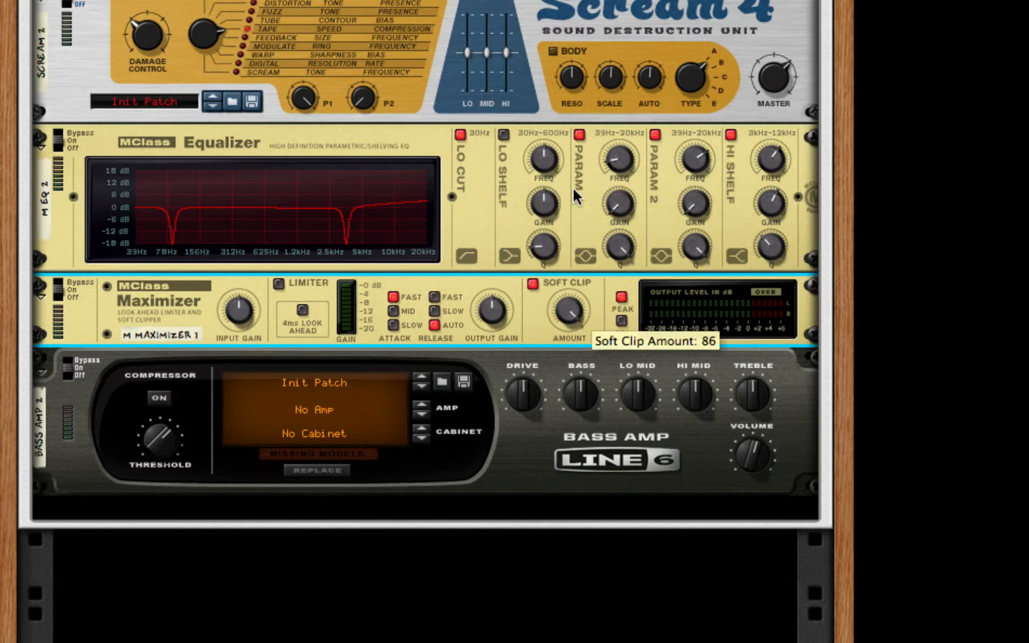
# Step: Enable the second Bass Amp's compressor and raise its threshold slightly
pyautogui.click(168, 402)
pyautogui.moveTo(156, 435); pyautogui.dragTo(157, 430)
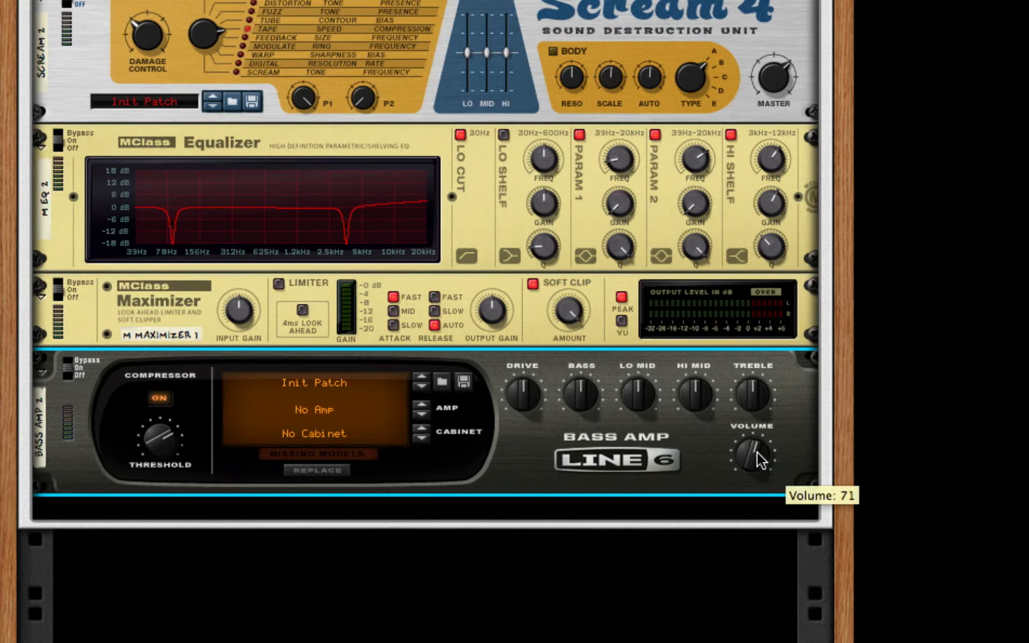
pyautogui.scroll(2, 661, 416)
pyautogui.scroll(10, 660, 416)
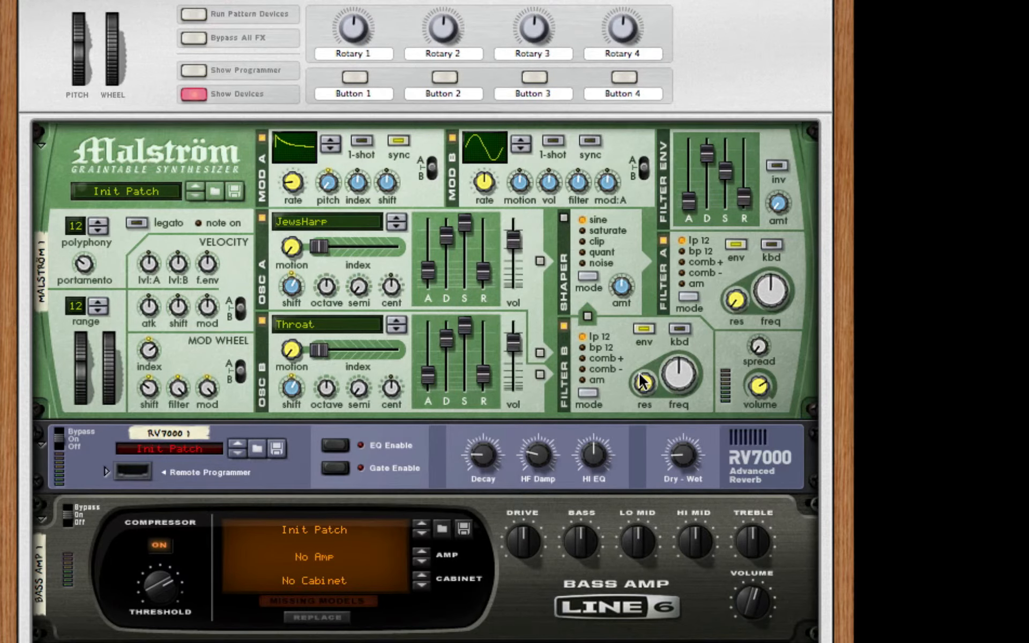